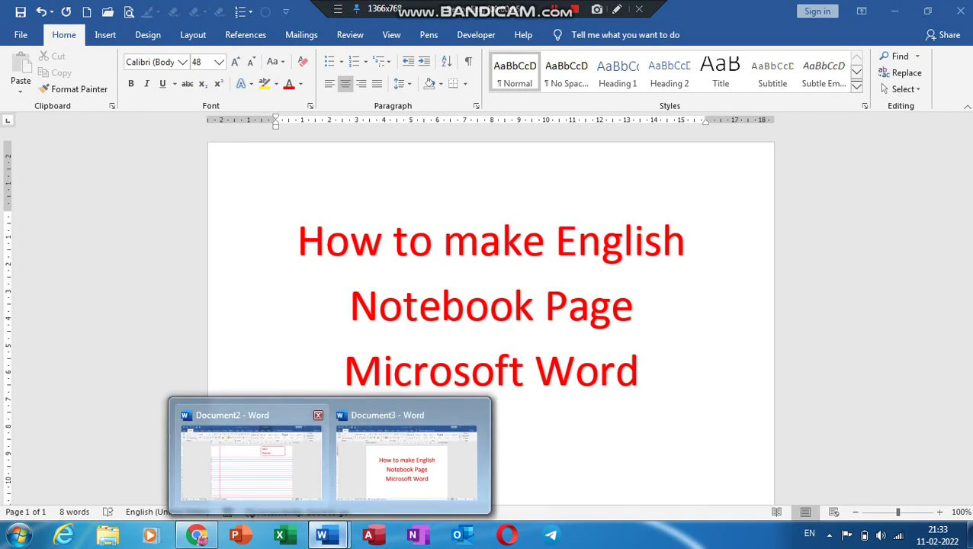
# Step: Review the finished notebook page in Document2, start a blank Word document, then launch Excel
pyautogui.click(252, 458)
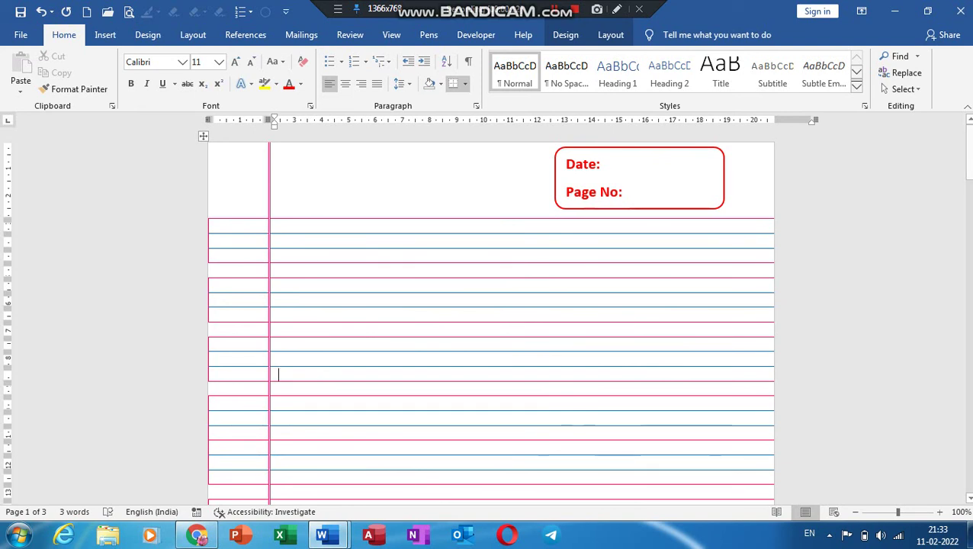
pyautogui.click(87, 11)
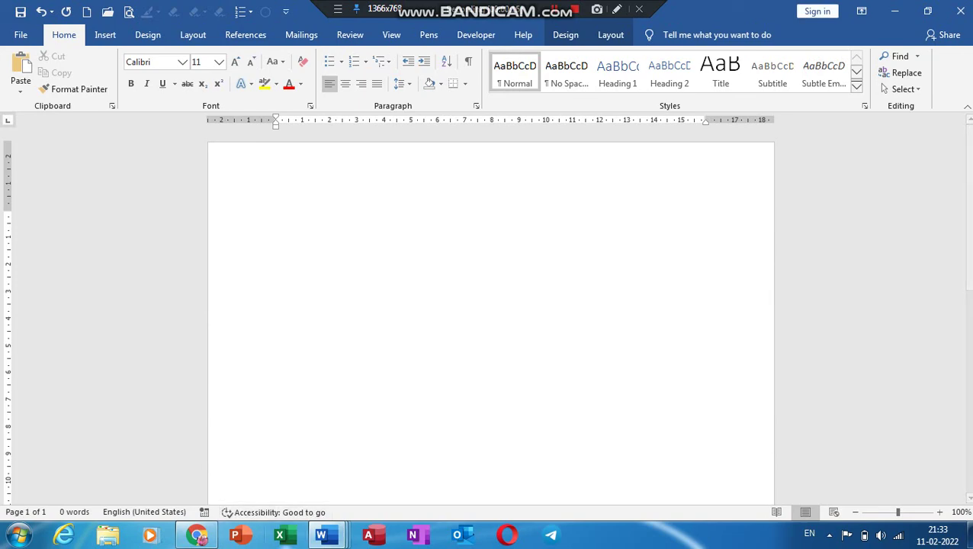
pyautogui.click(280, 535)
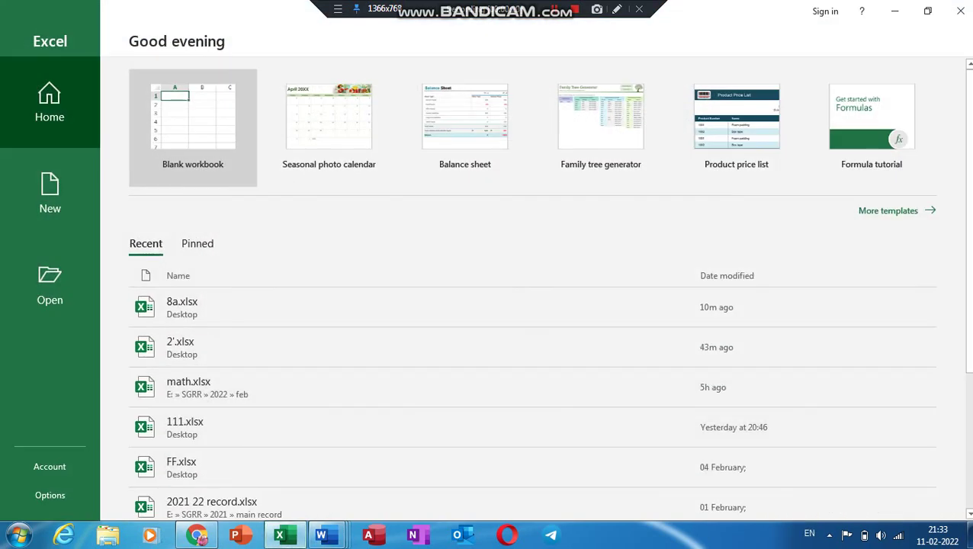
# Step: Create a blank workbook, widen column A slightly and column B to 73.29, then select A2:B4
pyautogui.click(193, 126)
pyautogui.click(86, 209)
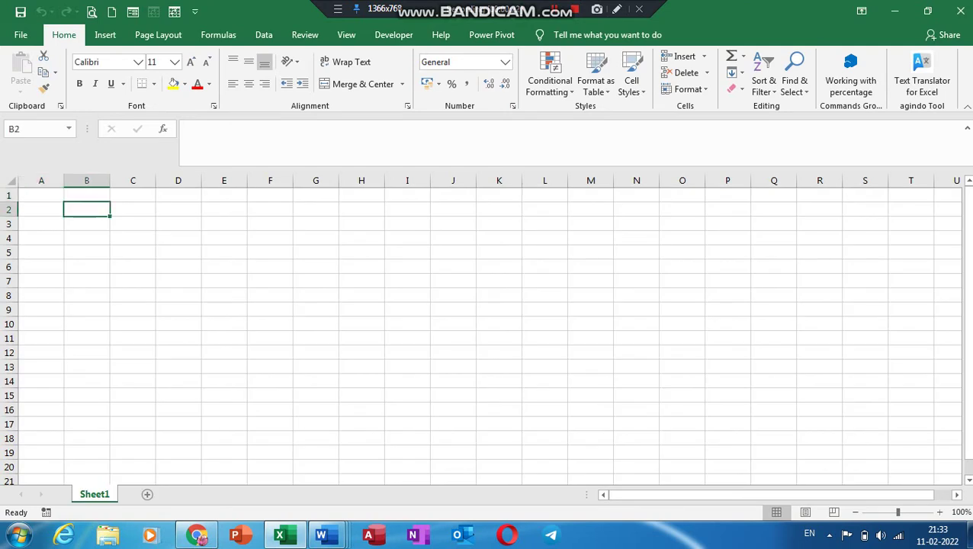
pyautogui.click(41, 238)
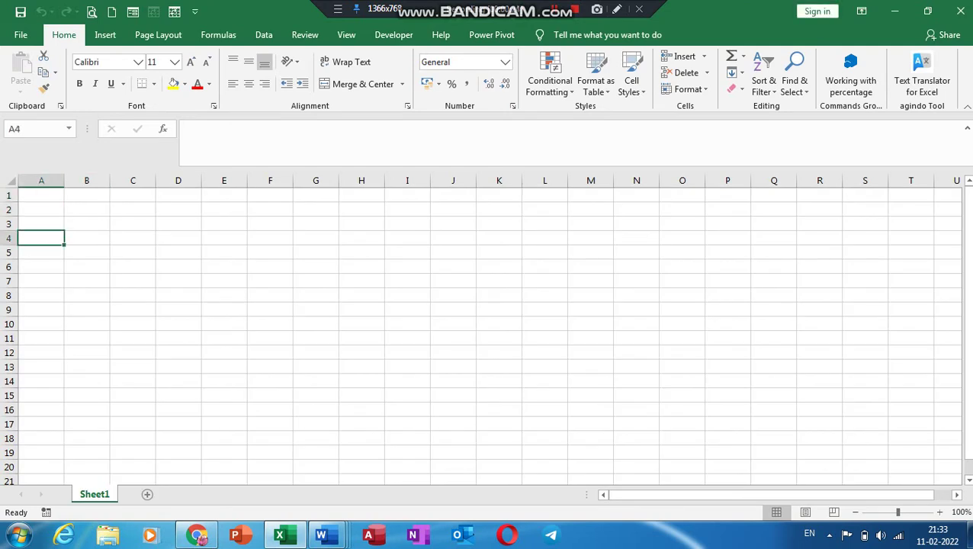
pyautogui.moveTo(64, 180); pyautogui.dragTo(450, 180)
pyautogui.click(267, 252)
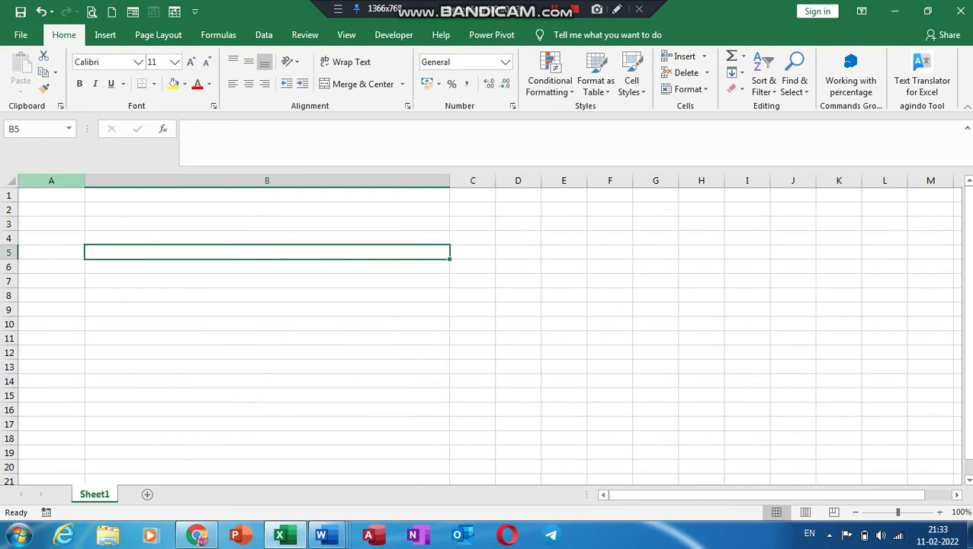
pyautogui.click(51, 195)
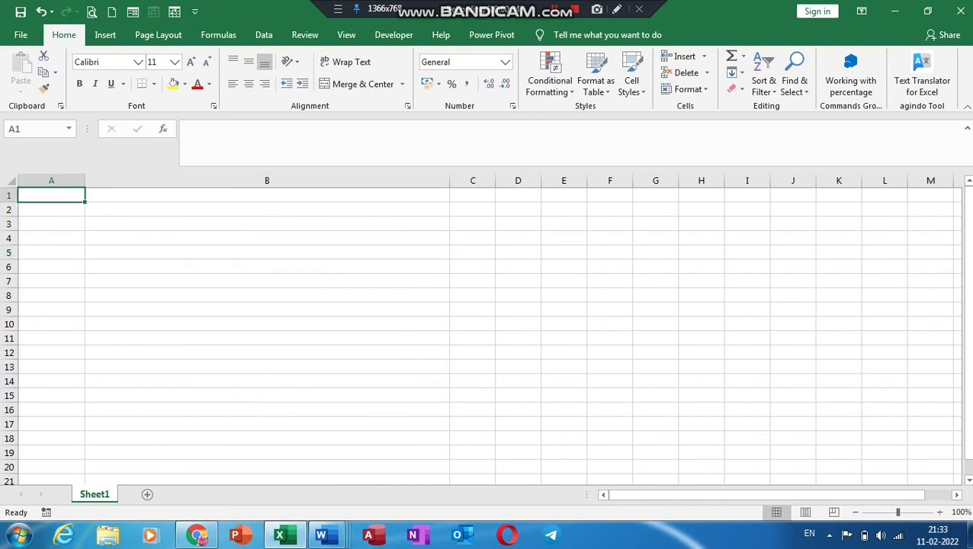
pyautogui.click(52, 209)
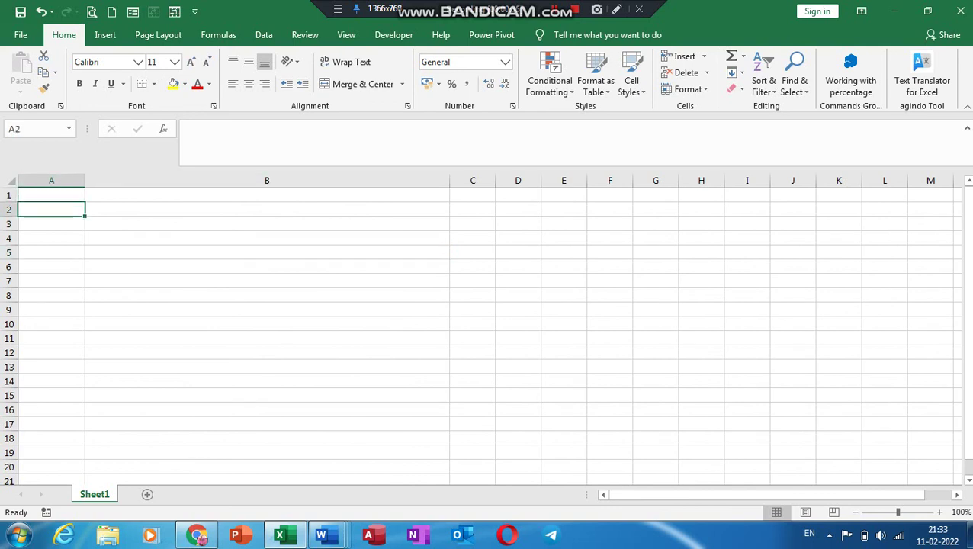
pyautogui.moveTo(51, 209)
pyautogui.mouseDown()
pyautogui.moveTo(51, 238)
pyautogui.moveTo(267, 238)
pyautogui.moveTo(267, 223)
pyautogui.moveTo(267, 238)
pyautogui.mouseUp()
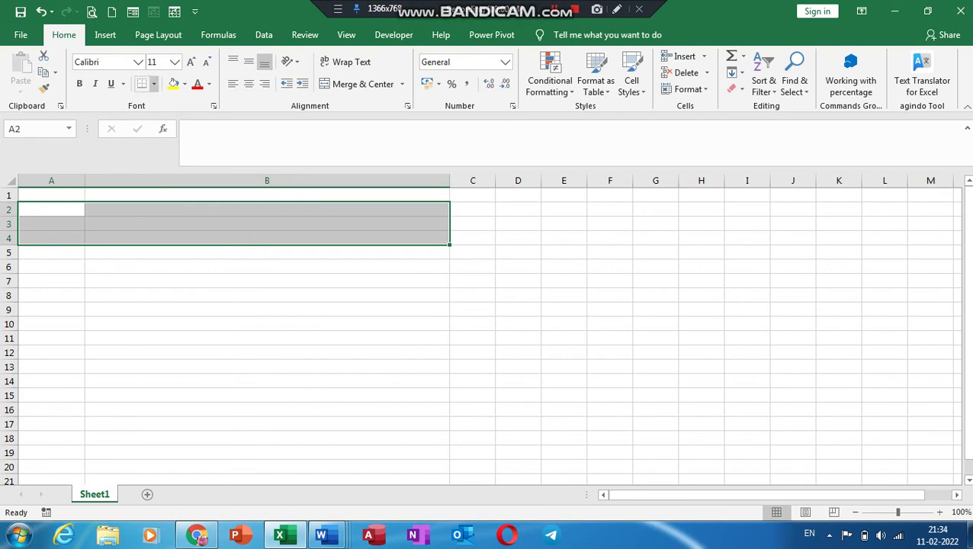
# Step: In More Borders, pick a pink line colour and add top and bottom borders to A2:B4
pyautogui.click(153, 84)
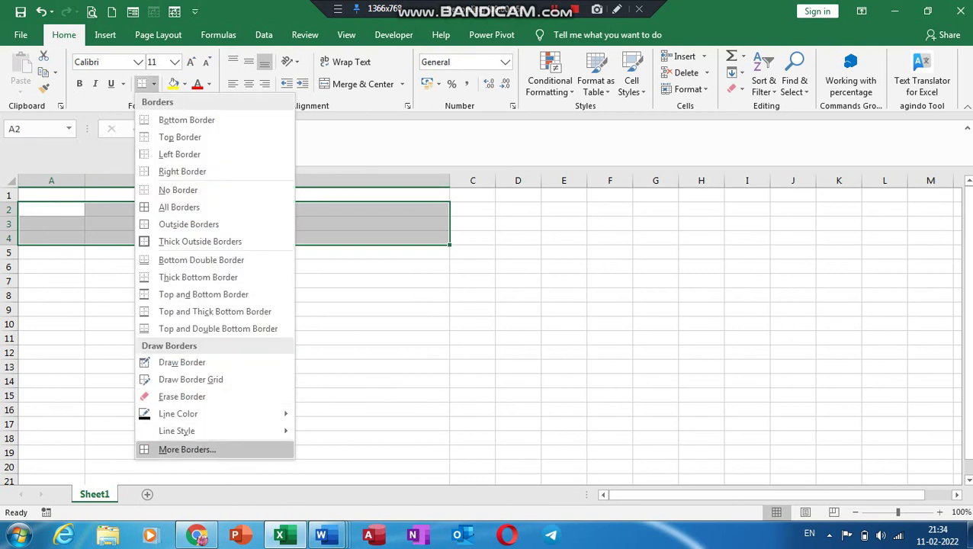
pyautogui.click(187, 450)
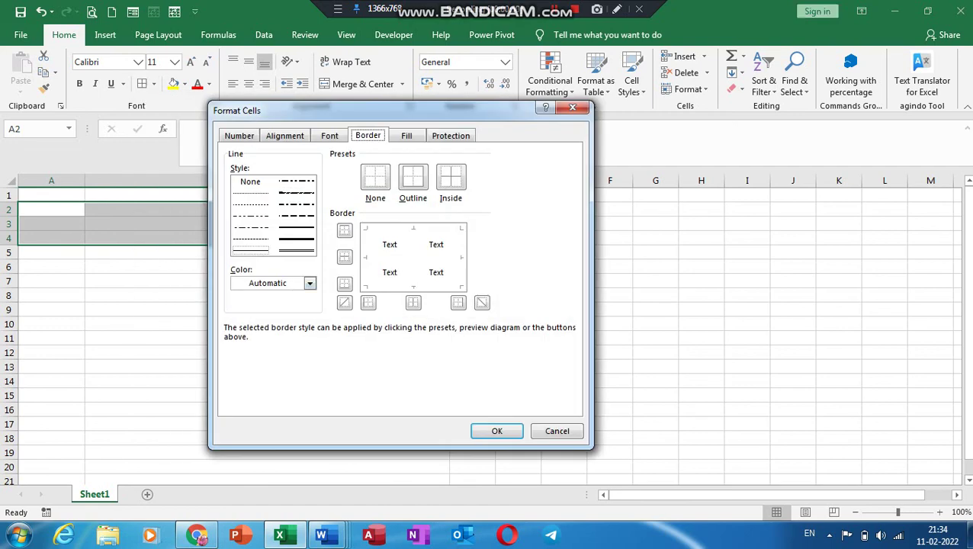
pyautogui.click(310, 283)
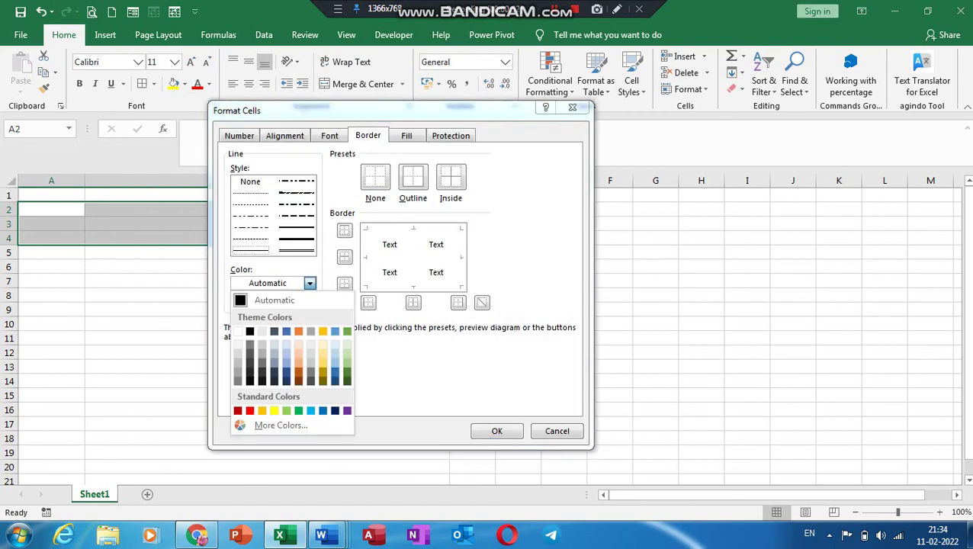
pyautogui.click(281, 425)
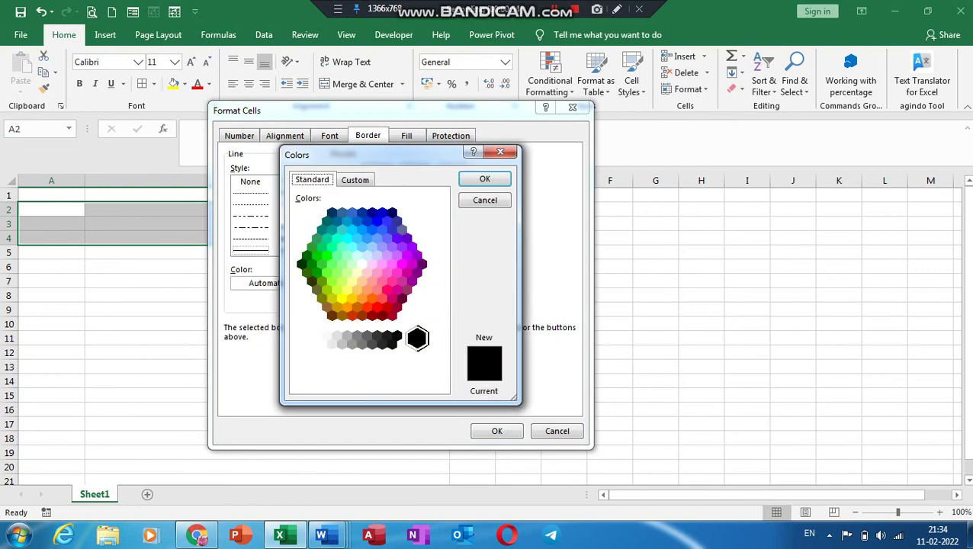
pyautogui.click(394, 271)
pyautogui.click(485, 178)
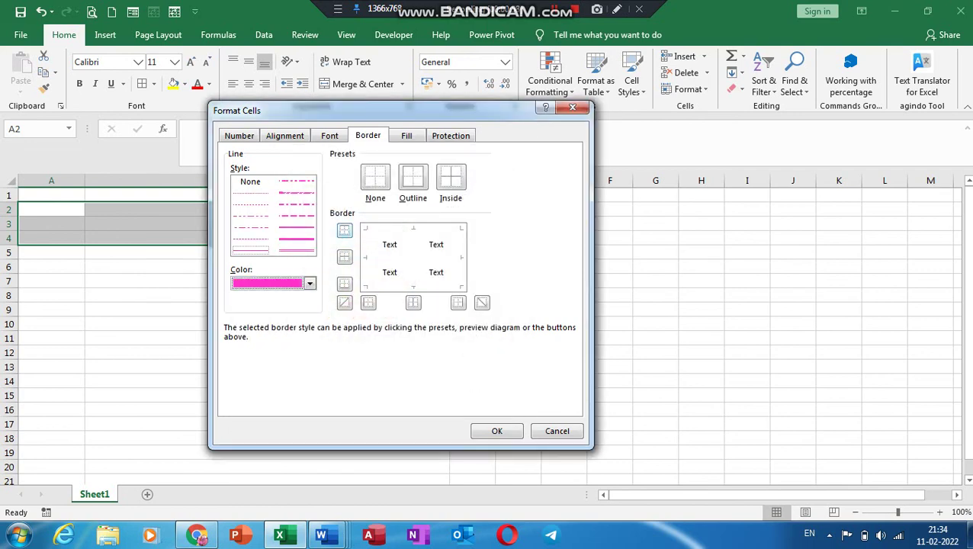
pyautogui.click(345, 231)
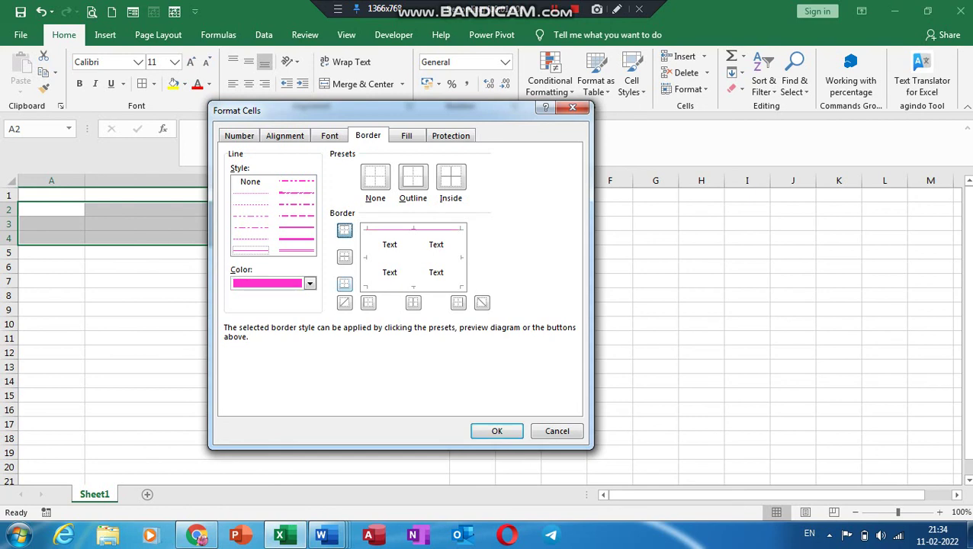
pyautogui.click(345, 284)
# Step: Add dark-blue inside horizontal lines between the rows and apply the borders
pyautogui.click(309, 283)
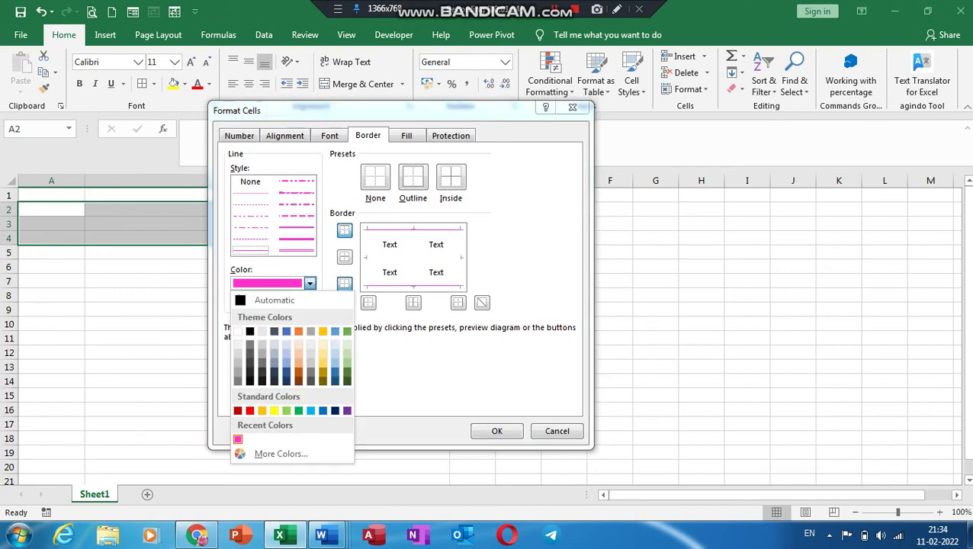
pyautogui.click(335, 410)
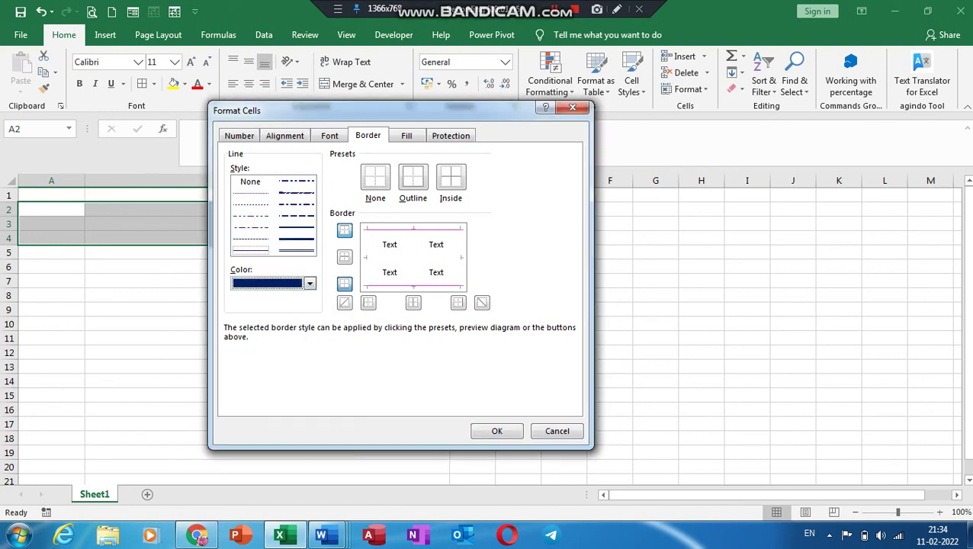
pyautogui.click(345, 256)
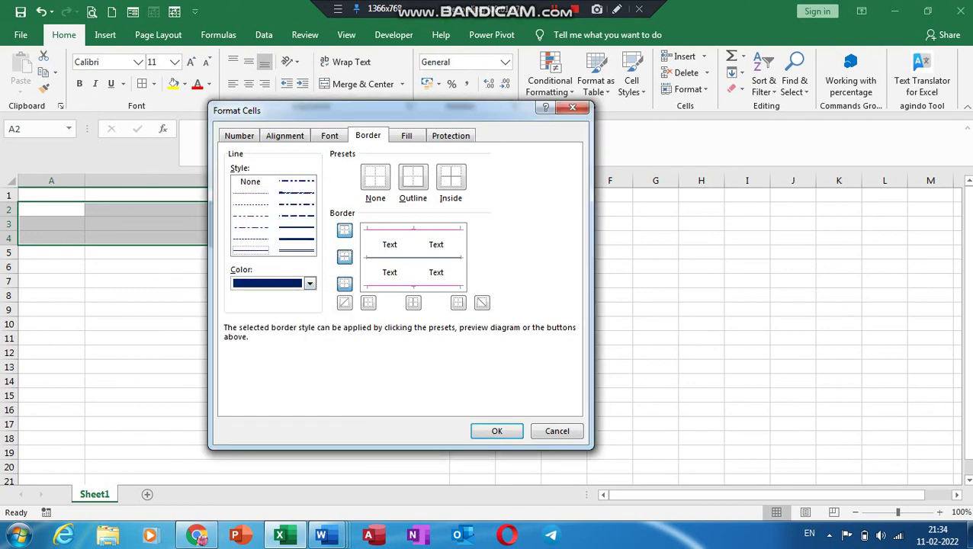
pyautogui.click(497, 431)
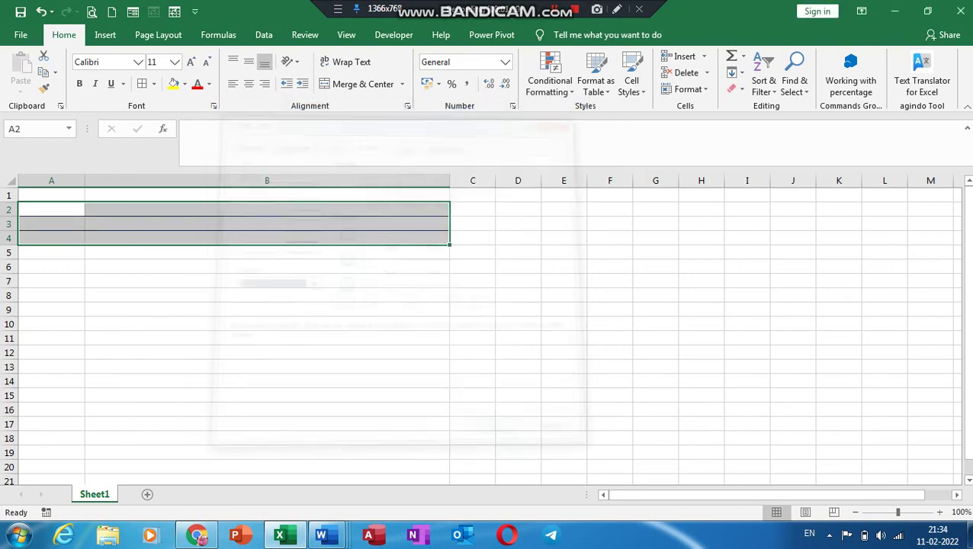
# Step: Fill the A2:B5 ruled pattern down to about row 203, then return to cell A1
pyautogui.click(267, 323)
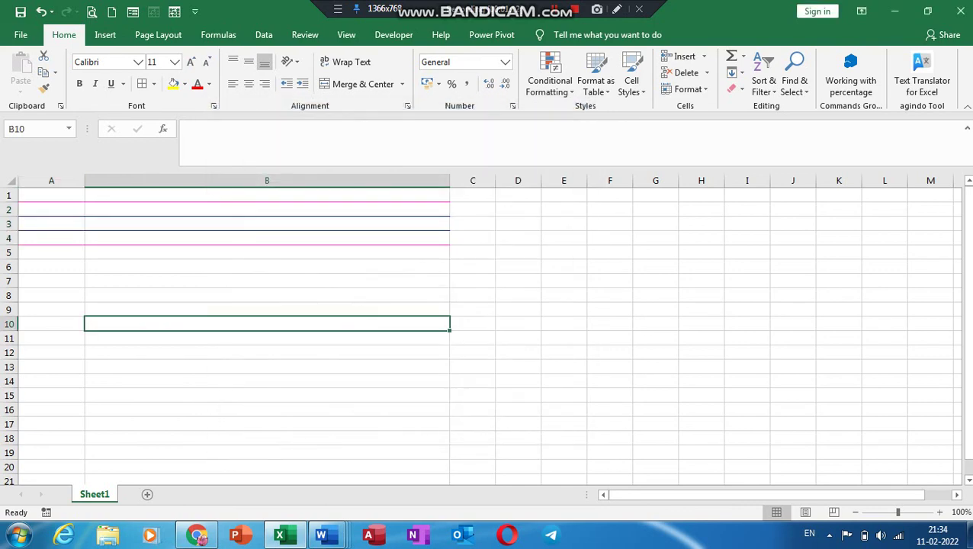
pyautogui.moveTo(52, 209); pyautogui.dragTo(267, 238)
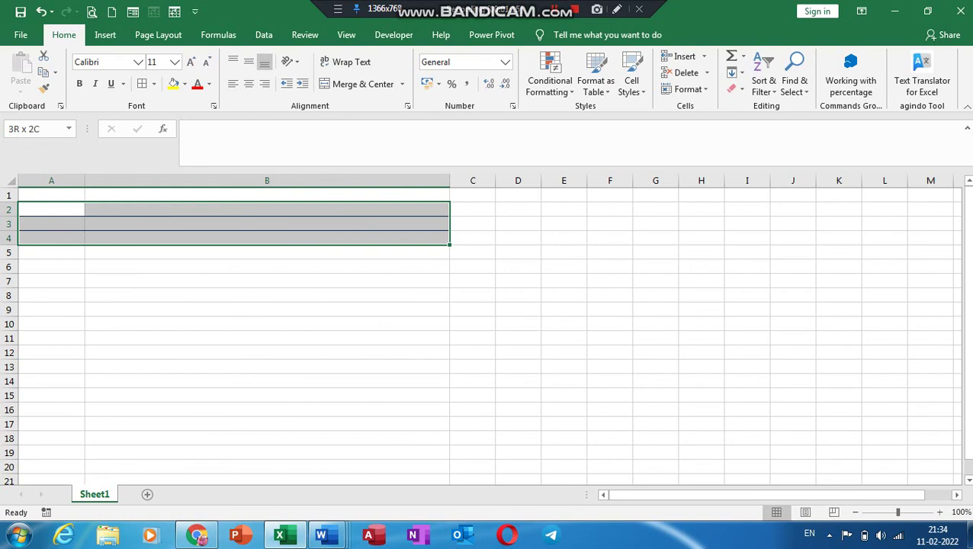
pyautogui.moveTo(267, 238); pyautogui.dragTo(267, 252)
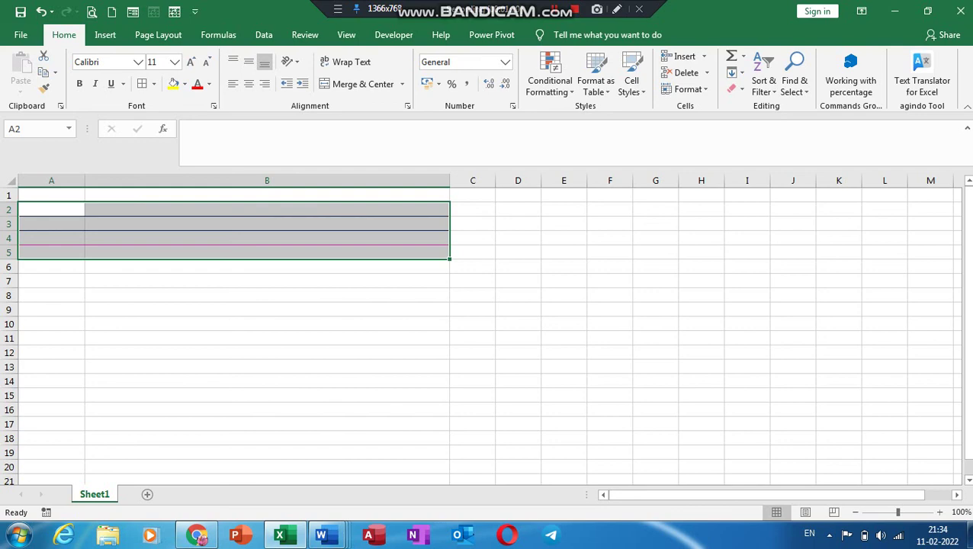
pyautogui.moveTo(450, 259)
pyautogui.mouseDown()
pyautogui.moveTo(450, 473)
pyautogui.moveTo(450, 310)
pyautogui.moveTo(451, 398)
pyautogui.moveTo(451, 359)
pyautogui.mouseUp()
pyautogui.click(518, 323)
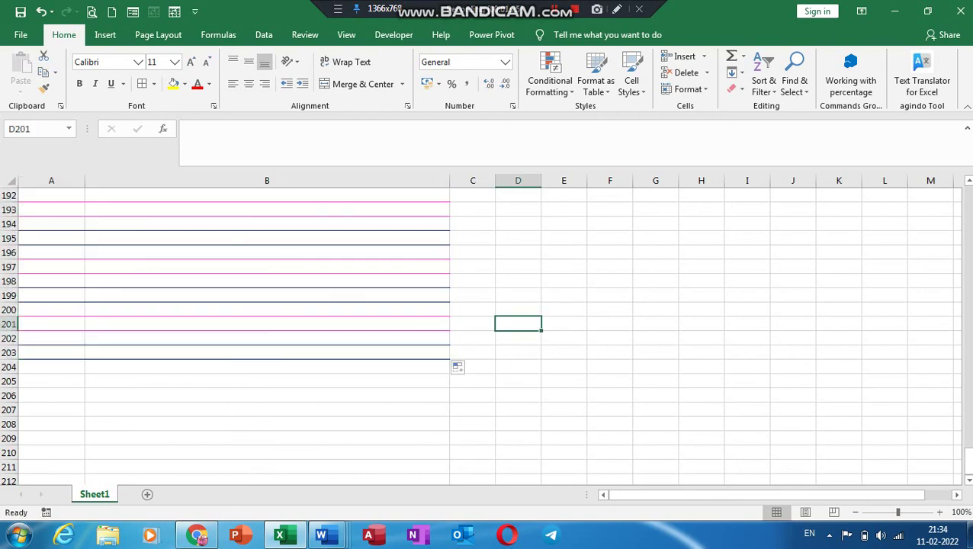
pyautogui.press('Up')
pyautogui.press('Up')
pyautogui.press('Up')
pyautogui.press('Up')
pyautogui.press('Up')
pyautogui.press('Up')
pyautogui.press('Up')
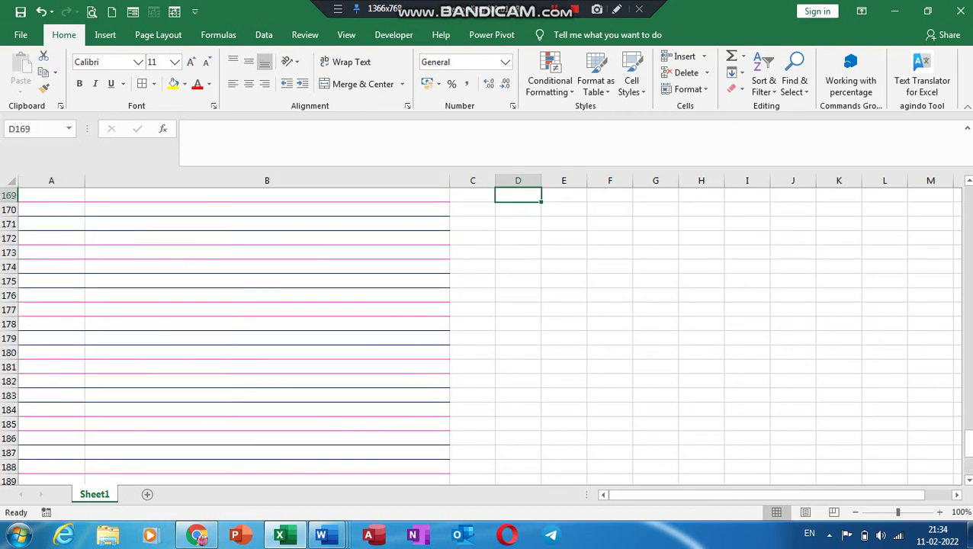
pyautogui.press('Up')
pyautogui.press('Up')
pyautogui.press('Up')
pyautogui.press('Up')
pyautogui.press('Up')
pyautogui.press('Up')
pyautogui.press('Up')
pyautogui.press('Up')
pyautogui.press('Up')
pyautogui.press('Up')
pyautogui.press('Up')
pyautogui.press('Up')
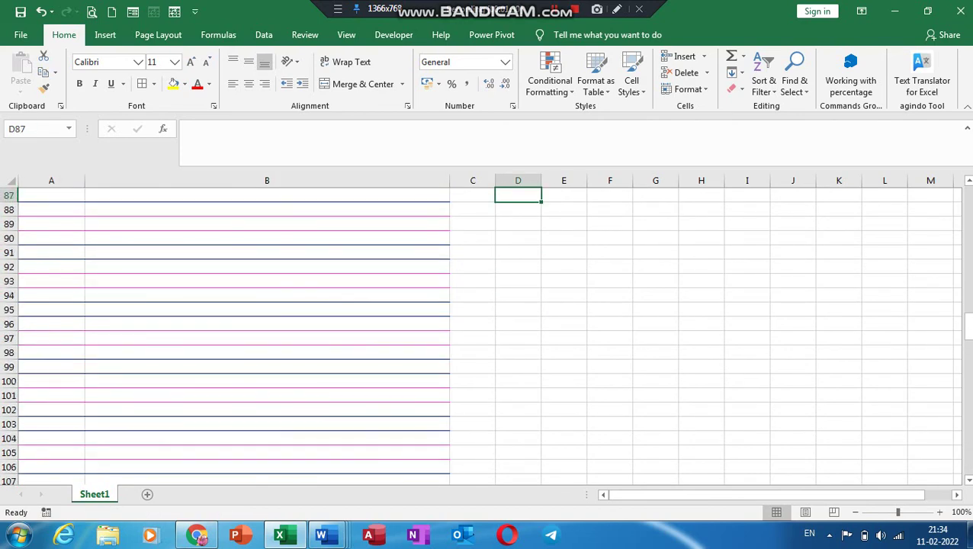
pyautogui.press('Up')
pyautogui.press('Up')
pyautogui.press('Up')
pyautogui.press('Up')
pyautogui.press('Up')
pyautogui.press('Up')
pyautogui.press('Up')
pyautogui.press('Up')
pyautogui.press('Up')
pyautogui.press('Up')
pyautogui.press('Up')
pyautogui.press('Up')
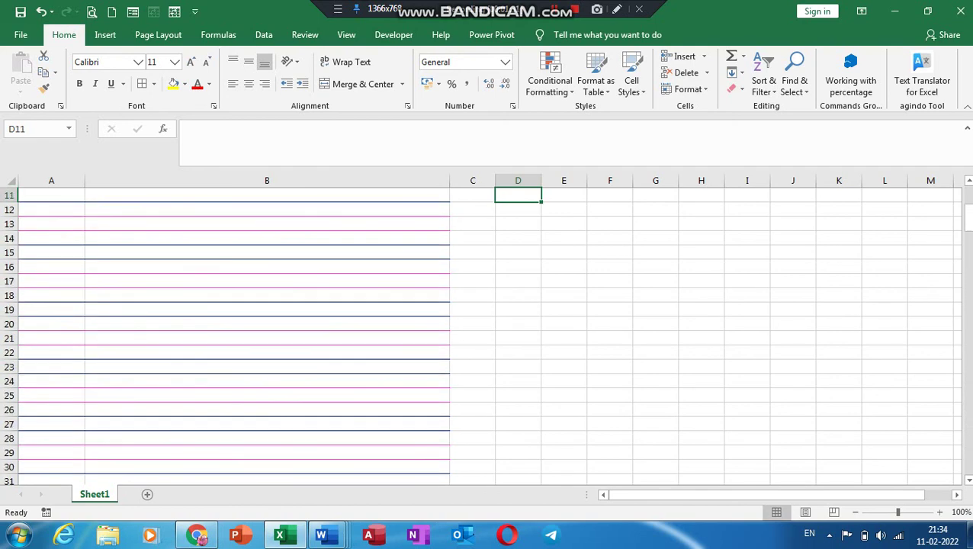
pyautogui.press('Up')
pyautogui.press('Up')
pyautogui.press('Up')
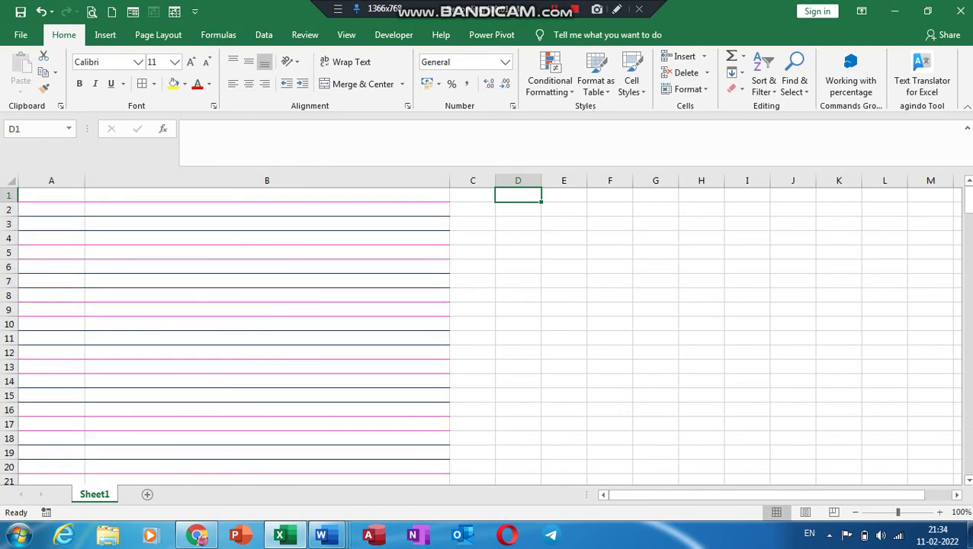
pyautogui.press('Left')
pyautogui.press('Left')
pyautogui.press('Left')
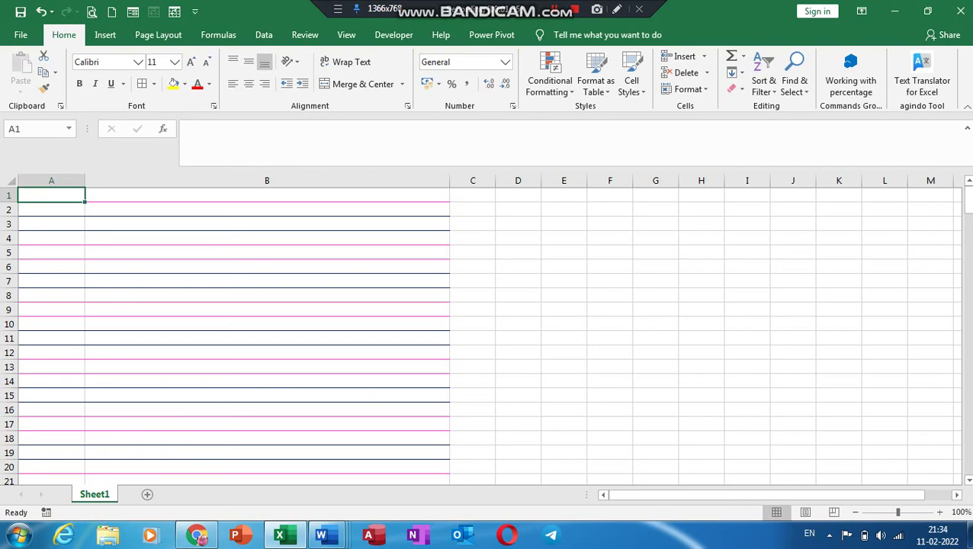
# Step: Add a pink double-line inside vertical border between columns A and B across A1:B133
pyautogui.moveTo(51, 195); pyautogui.dragTo(52, 474)
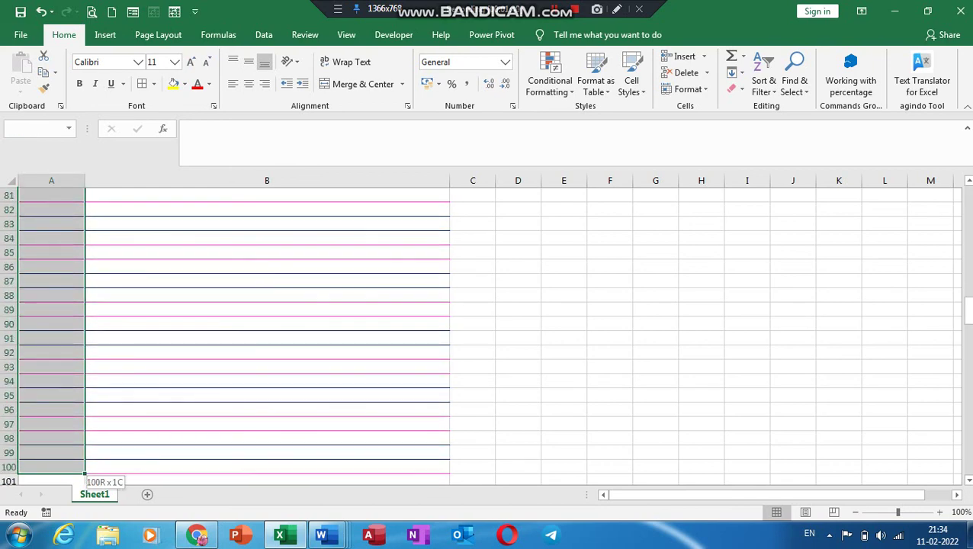
pyautogui.moveTo(52, 474); pyautogui.dragTo(51, 468)
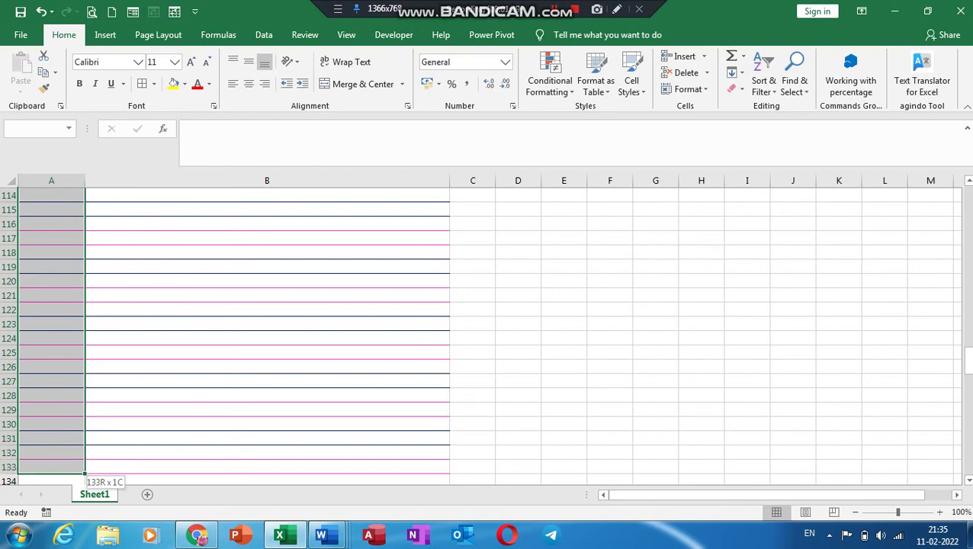
pyautogui.moveTo(84, 475); pyautogui.dragTo(450, 473)
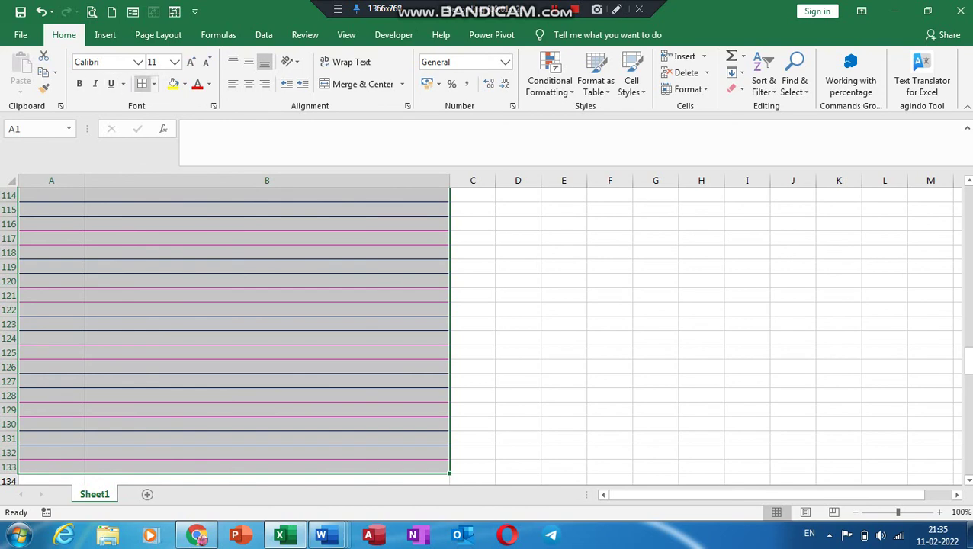
pyautogui.click(154, 84)
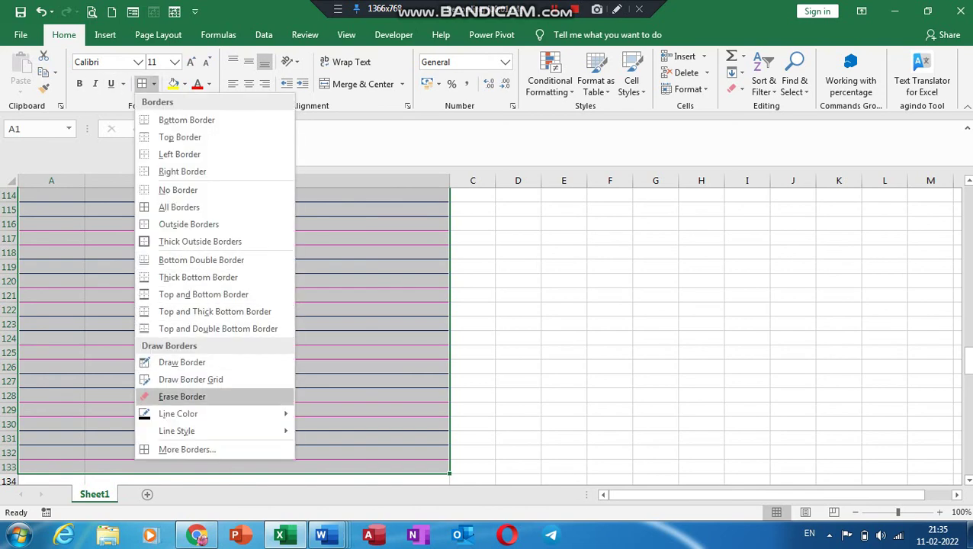
pyautogui.click(187, 449)
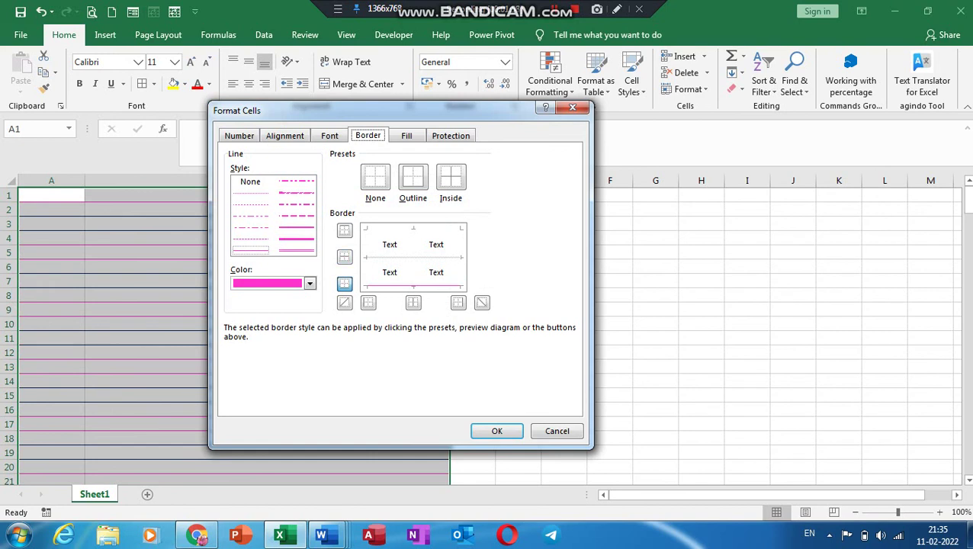
pyautogui.click(297, 249)
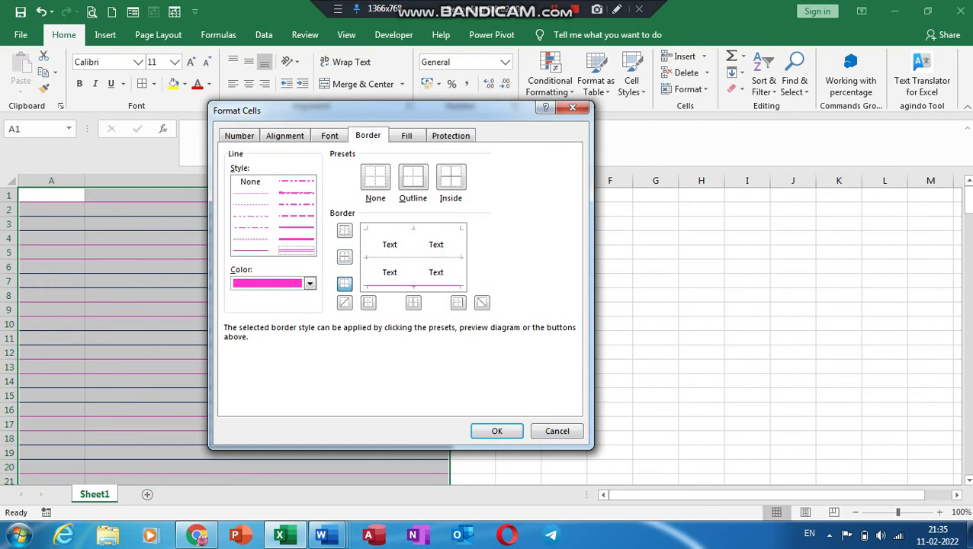
pyautogui.click(413, 303)
pyautogui.click(496, 432)
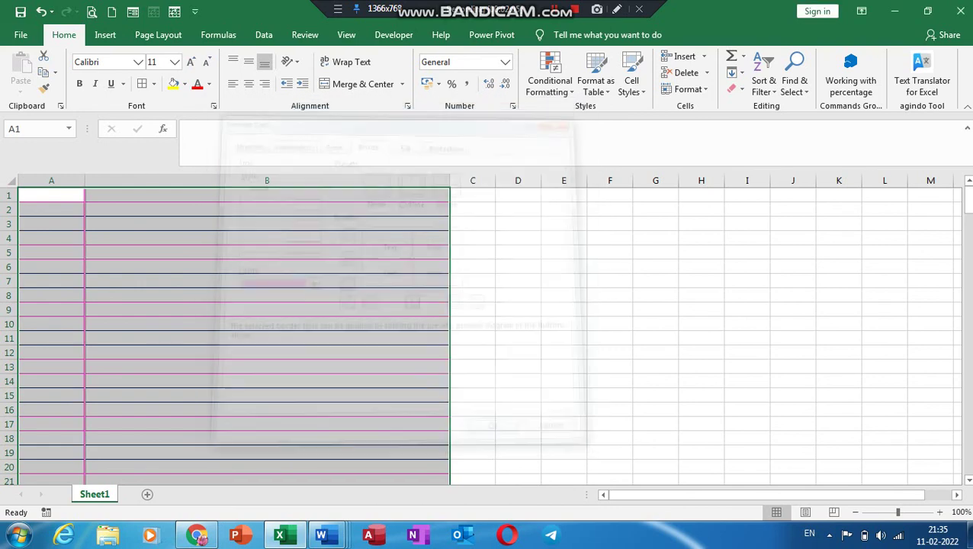
pyautogui.click(427, 395)
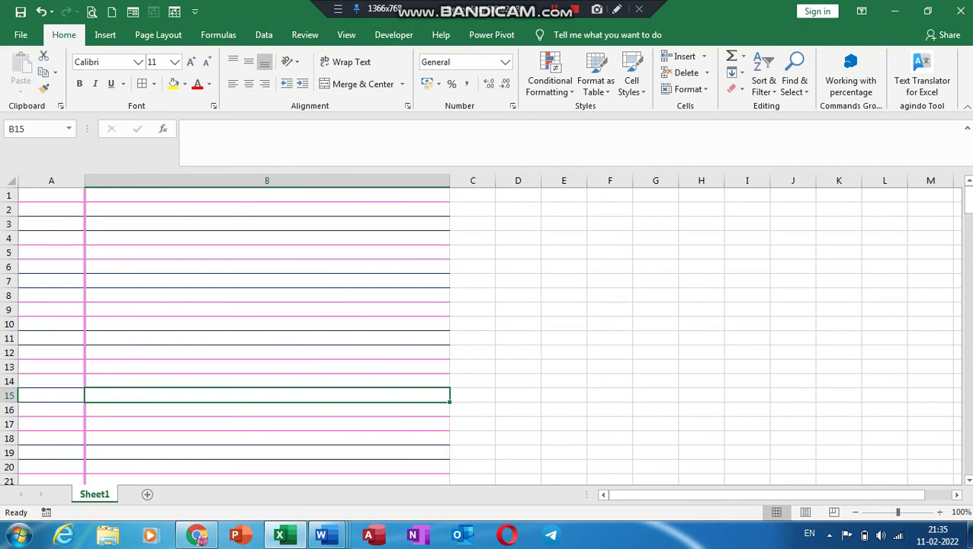
# Step: Copy the ruled block A1:B133 and switch to the blank Word document
pyautogui.click(51, 196)
pyautogui.moveTo(51, 195); pyautogui.dragTo(448, 476)
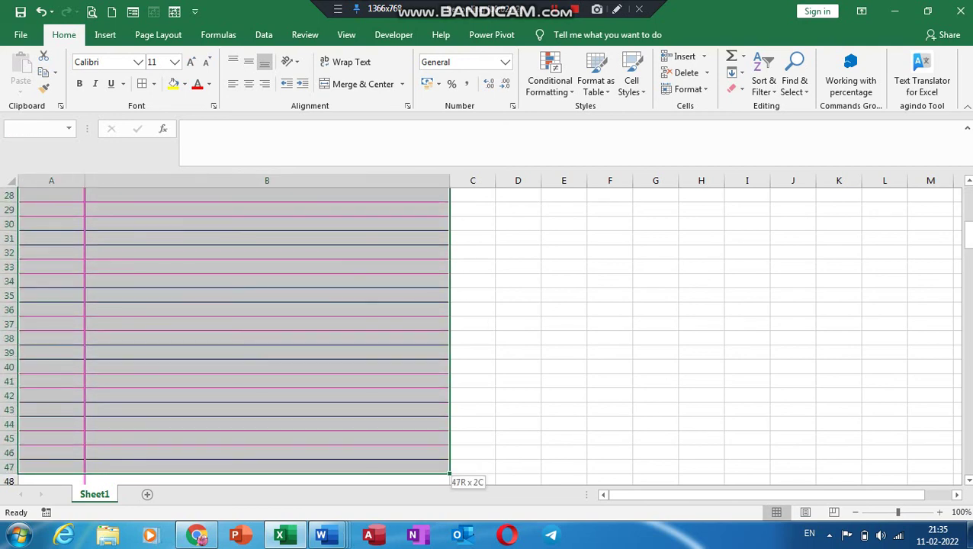
pyautogui.moveTo(448, 476); pyautogui.dragTo(451, 476)
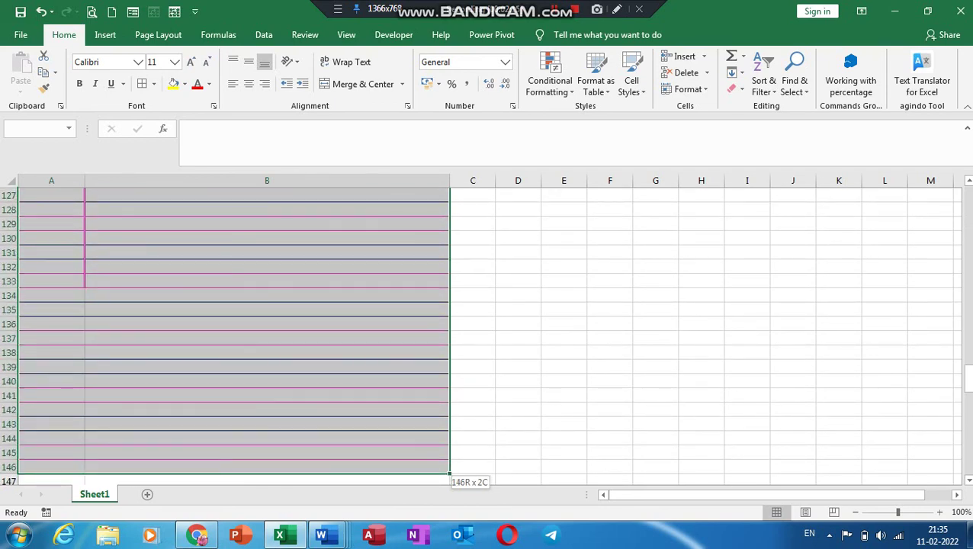
pyautogui.moveTo(450, 476); pyautogui.dragTo(450, 288)
pyautogui.click(44, 71)
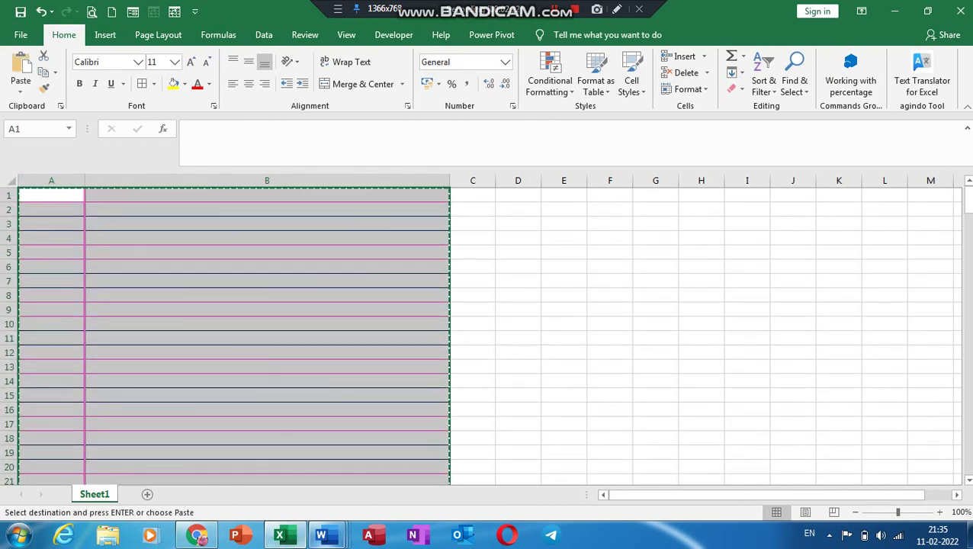
pyautogui.click(487, 458)
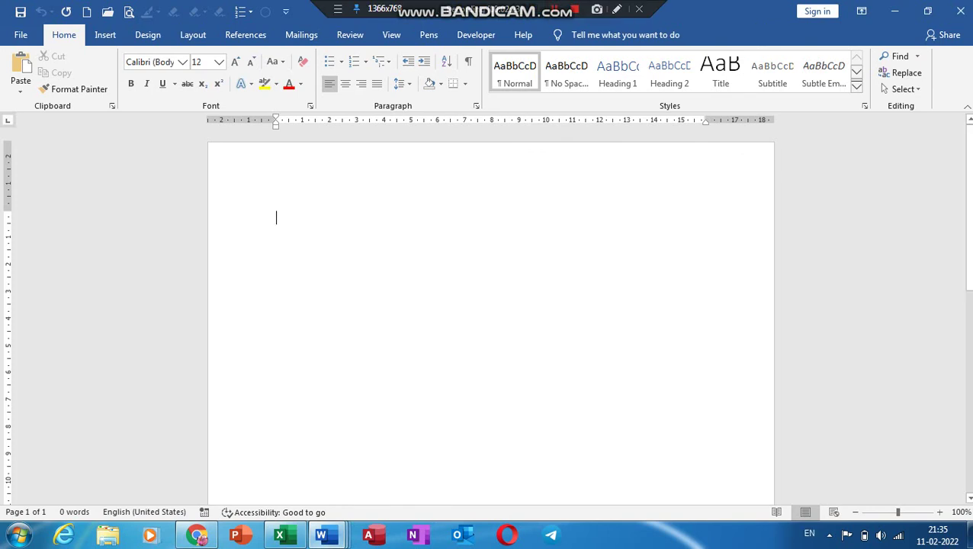
# Step: Paste the copied ruled lines into the Word document as a table
pyautogui.hotkey('ctrl', 'v')
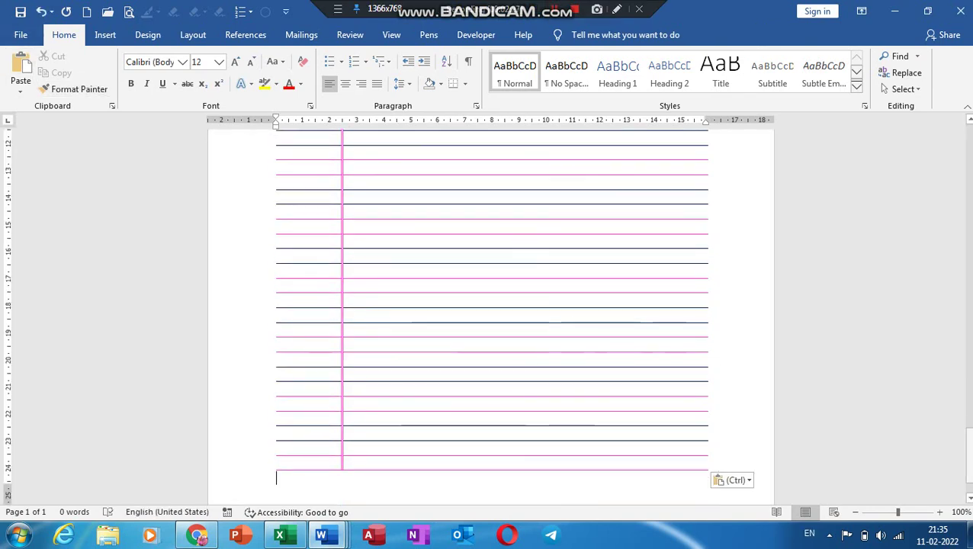
pyautogui.moveTo(969, 434); pyautogui.dragTo(969, 145)
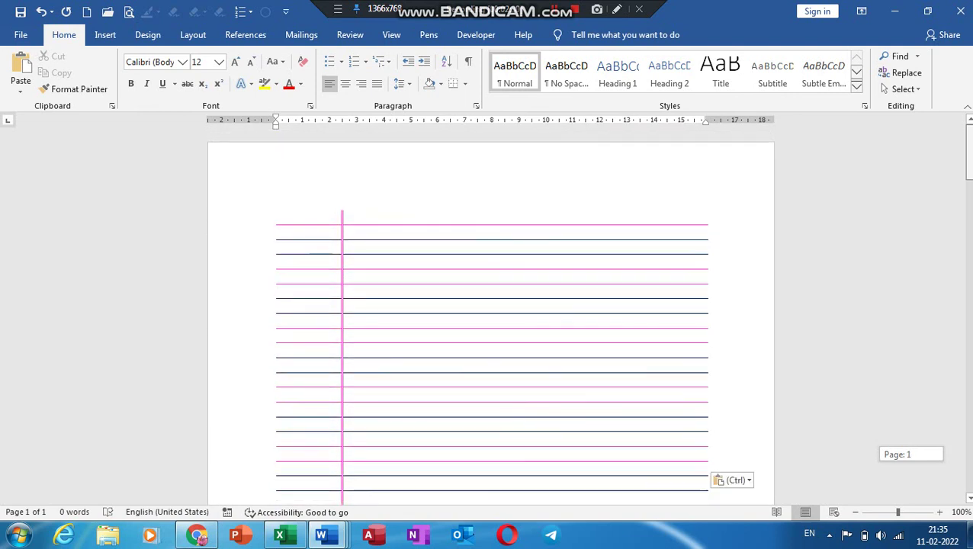
pyautogui.click(284, 217)
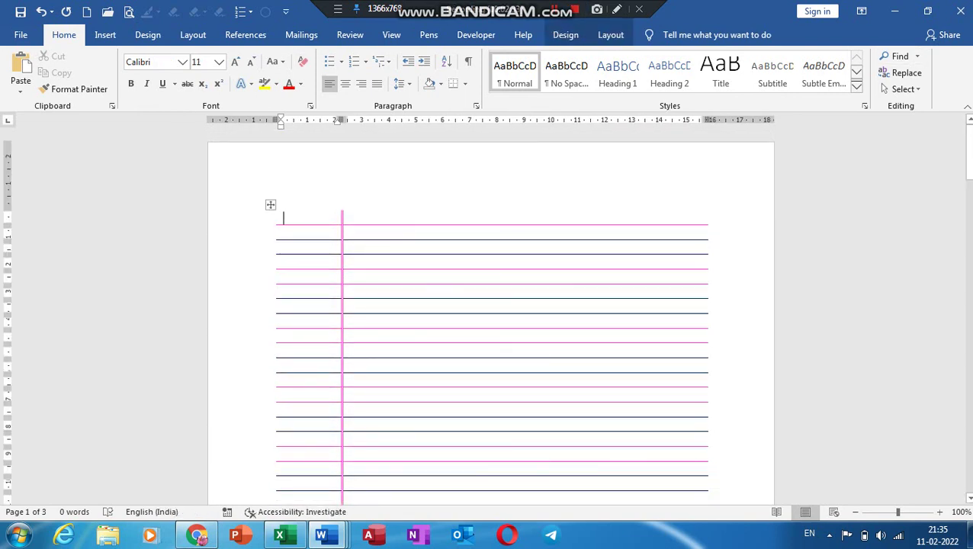
pyautogui.hotkey('ctrl', 'v')
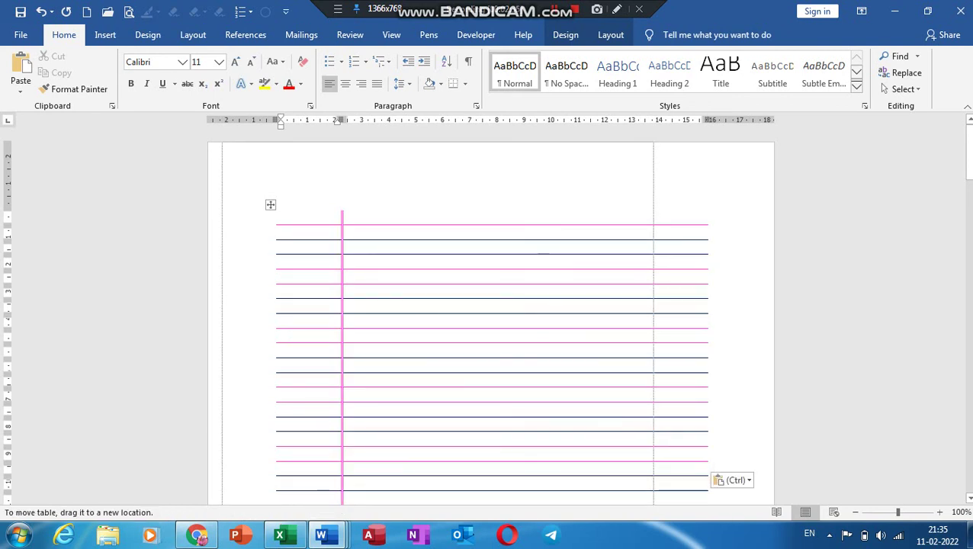
# Step: Move the table to the top-left, add a blank line above, and widen it to the page edge
pyautogui.moveTo(270, 204); pyautogui.dragTo(203, 136)
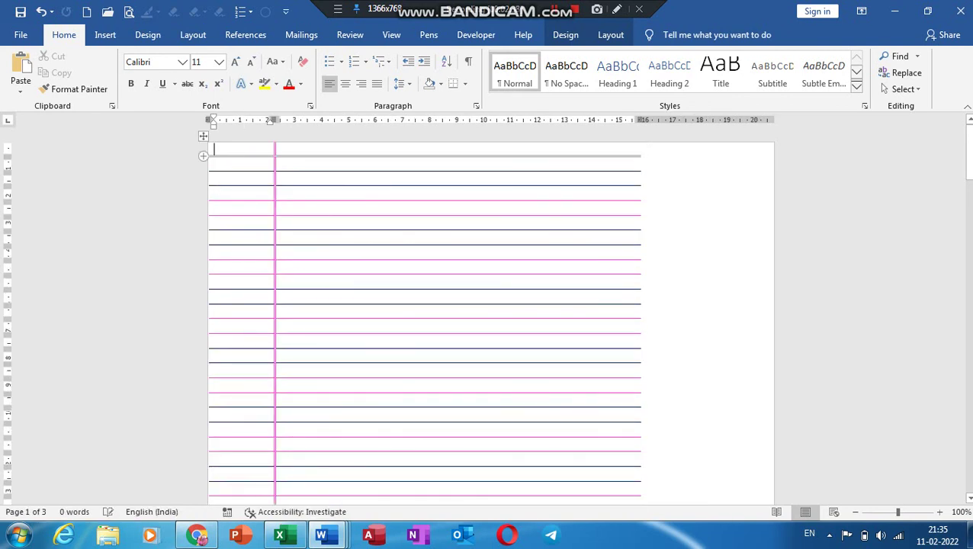
pyautogui.click(280, 149)
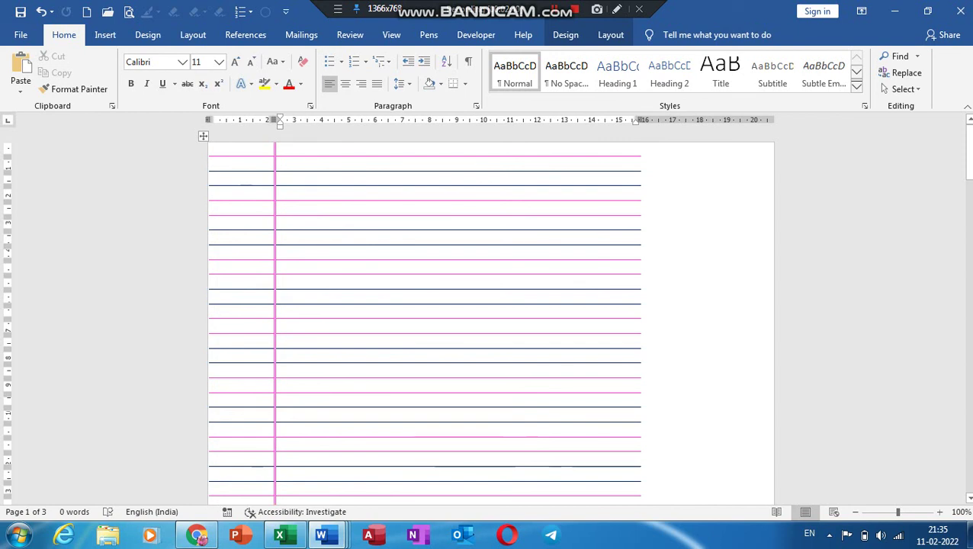
pyautogui.press('Return')
pyautogui.press('Return')
pyautogui.press('Return')
pyautogui.press('Return')
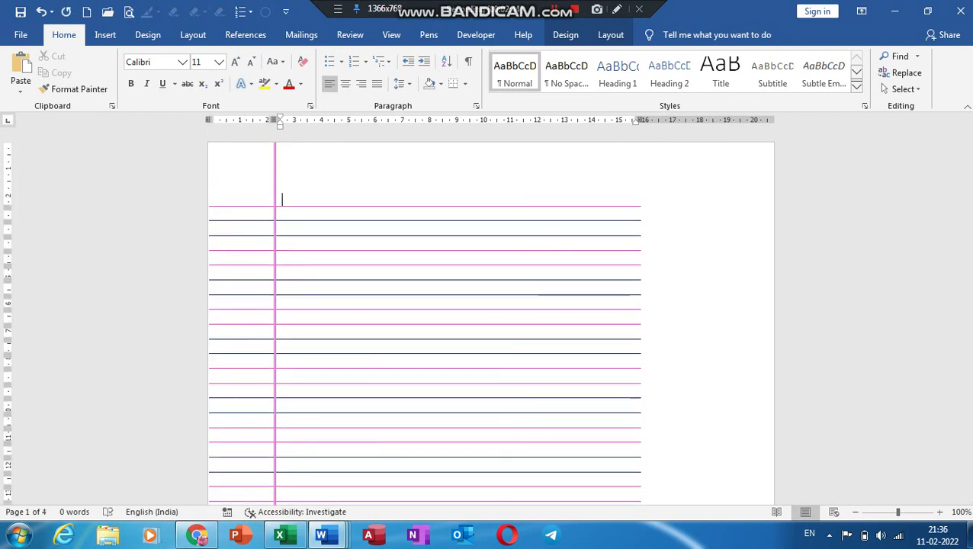
pyautogui.moveTo(276, 120); pyautogui.dragTo(297, 121)
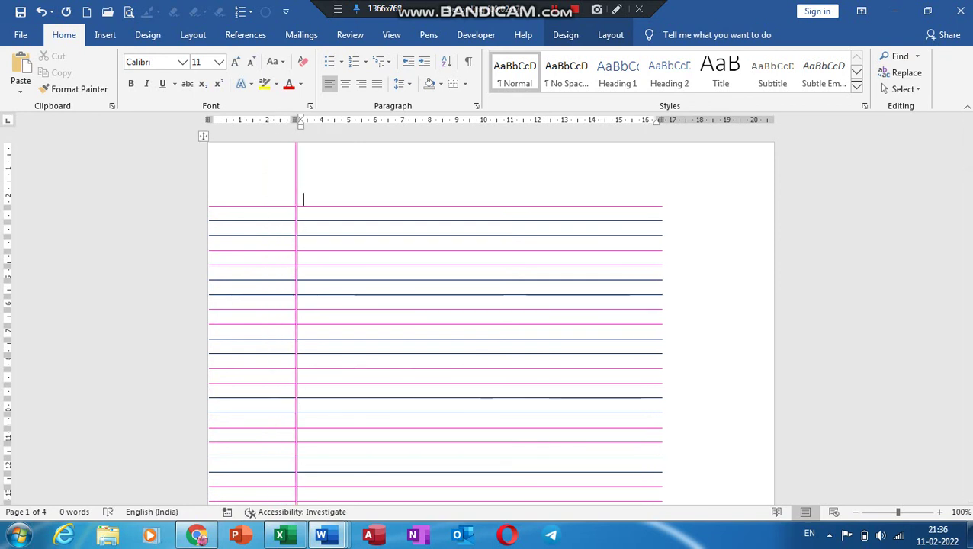
pyautogui.moveTo(662, 396); pyautogui.dragTo(774, 397)
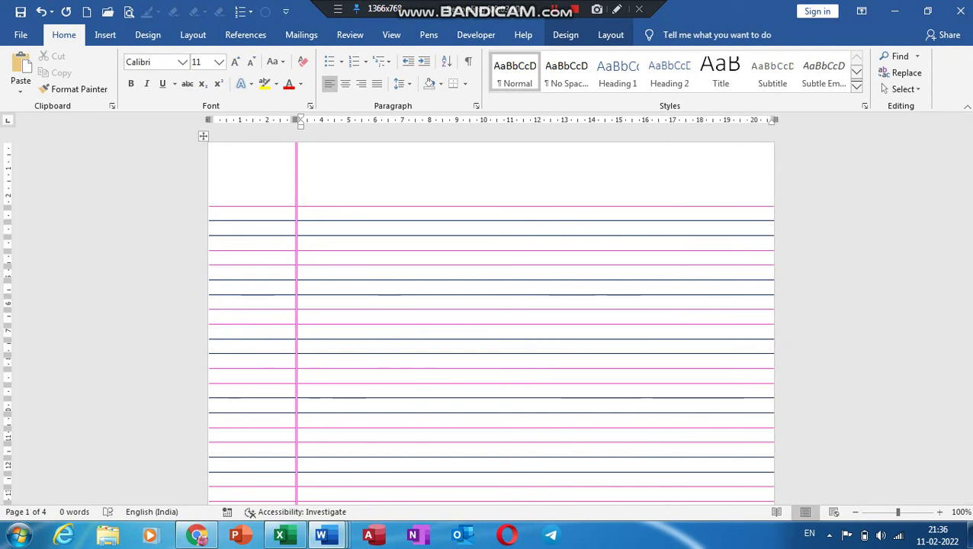
# Step: Draw a rounded rectangle, about 1.59 × 5.45 cm, in the top-right space above the lines
pyautogui.click(105, 34)
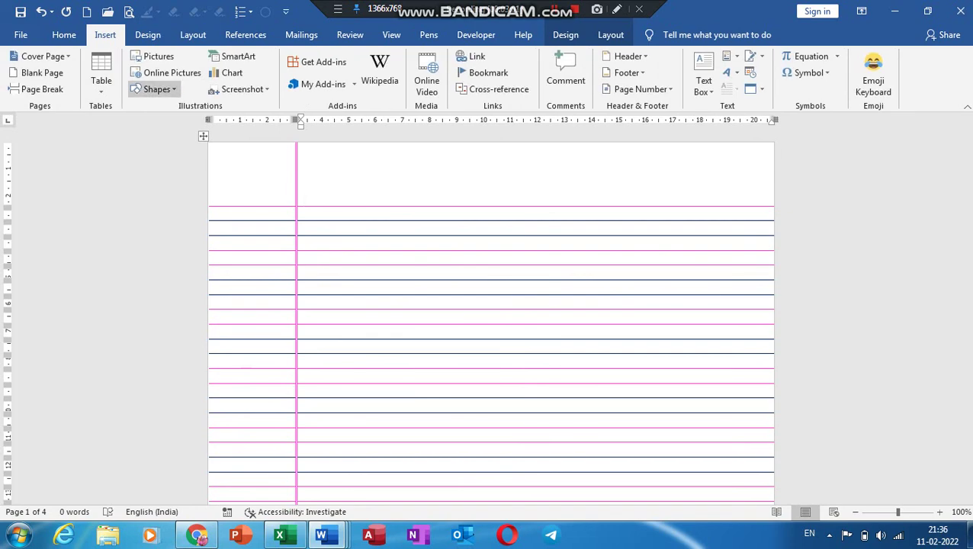
pyautogui.click(156, 90)
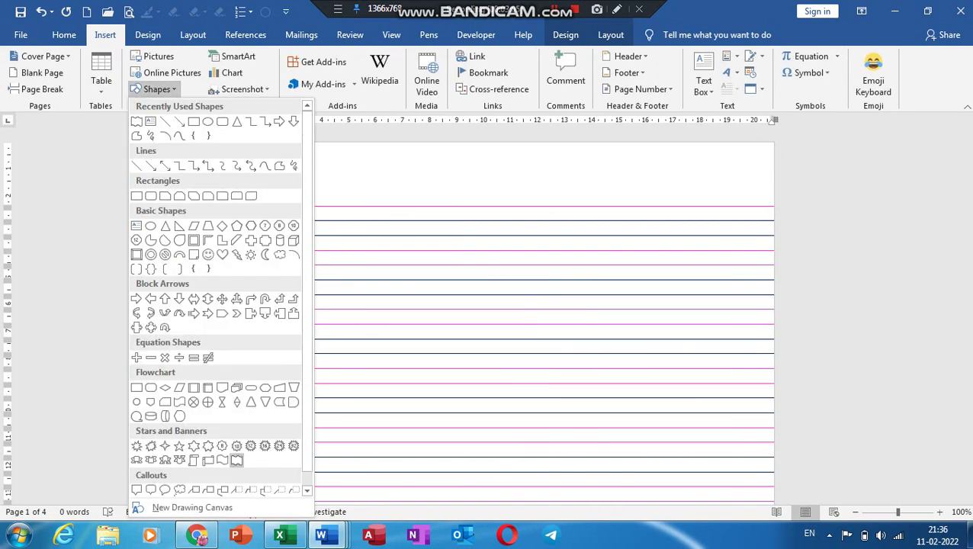
pyautogui.click(236, 460)
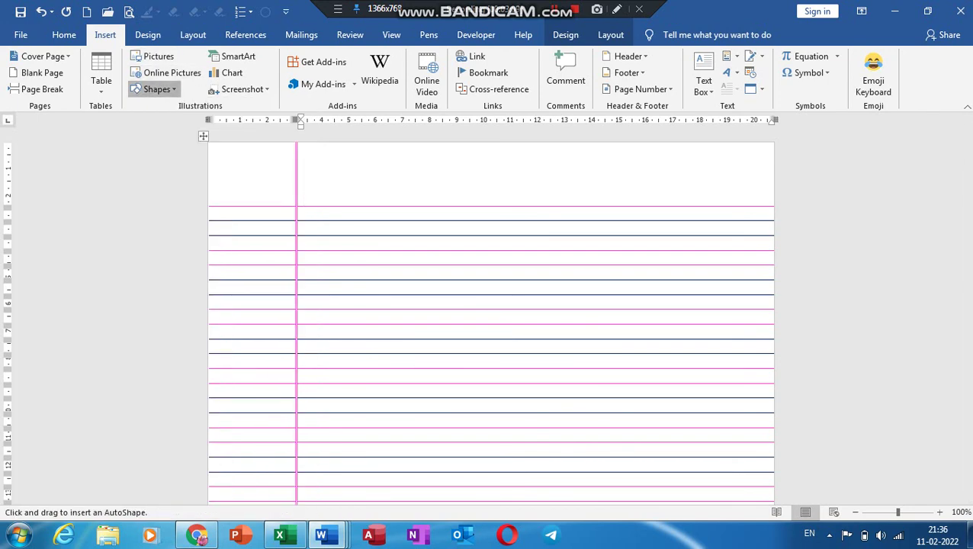
pyautogui.click(157, 89)
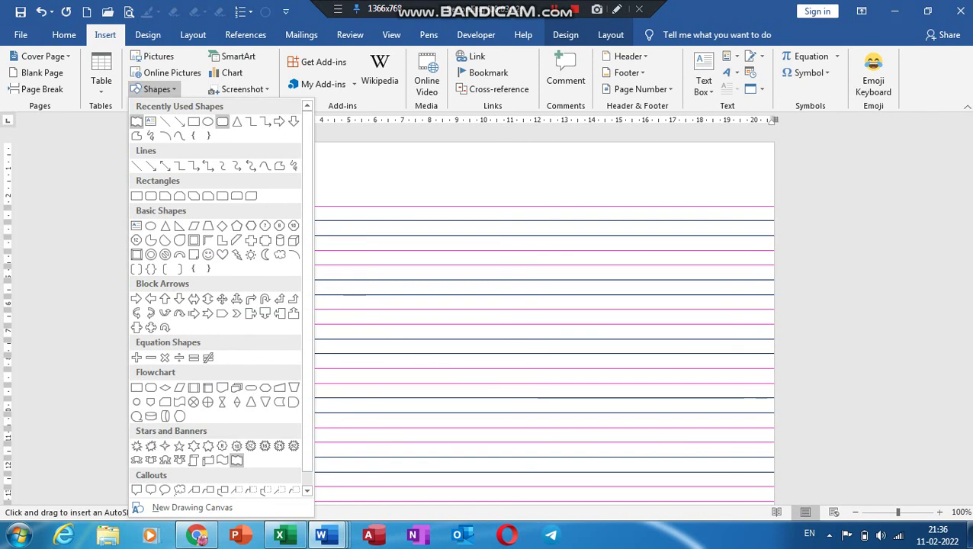
pyautogui.click(222, 121)
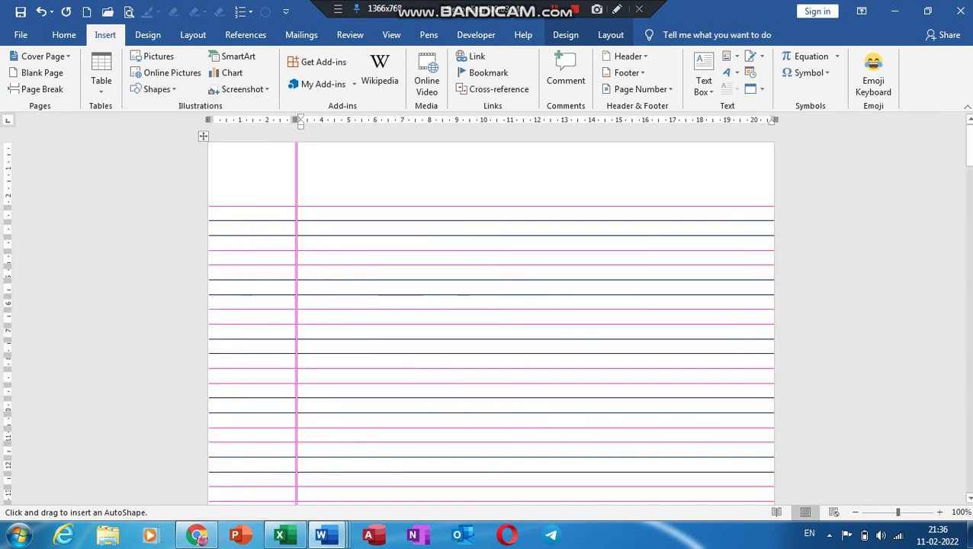
pyautogui.moveTo(589, 155); pyautogui.dragTo(737, 197)
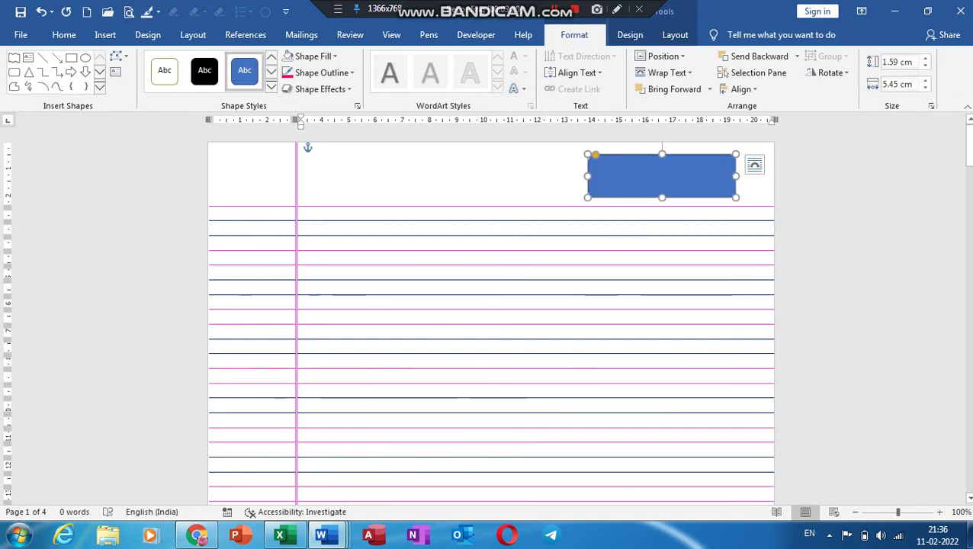
# Step: Type 'Date:' and 'Page No:' on two lines inside the rectangle and select them
pyautogui.rightClick(649, 170)
pyautogui.click(689, 252)
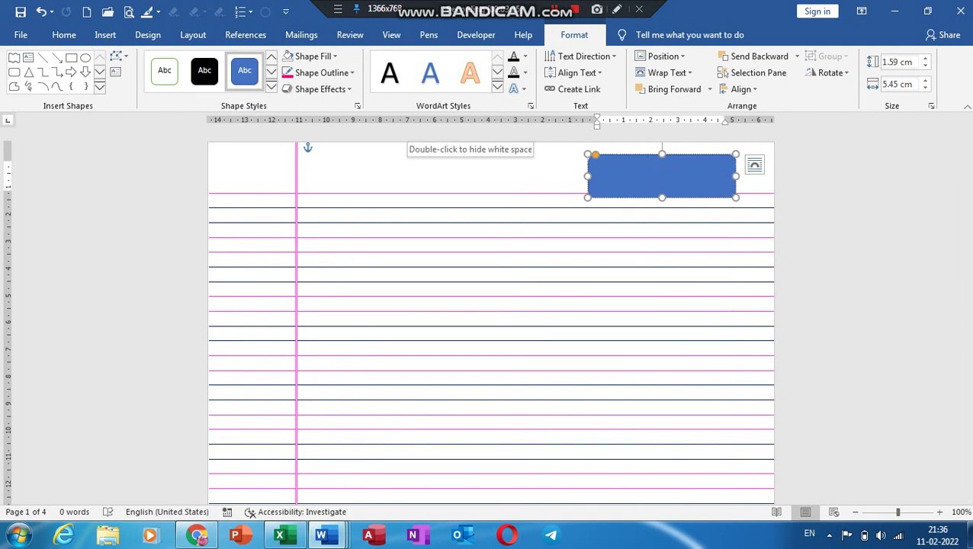
pyautogui.write('DAte')
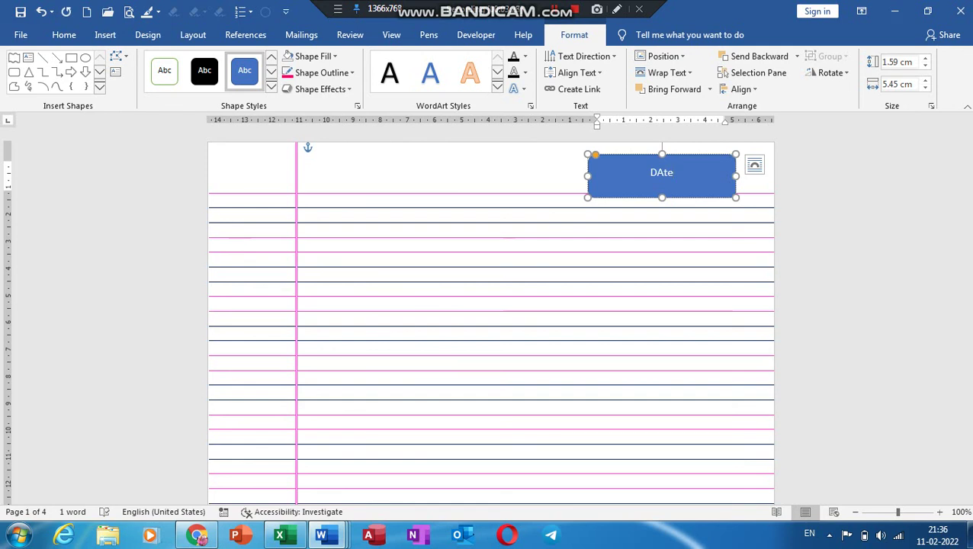
pyautogui.write(': ')
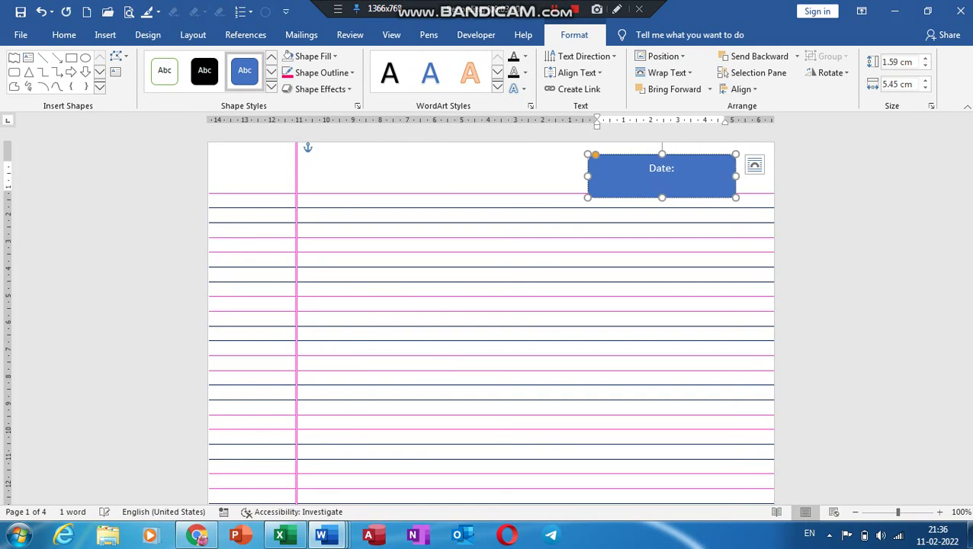
pyautogui.write('ge')
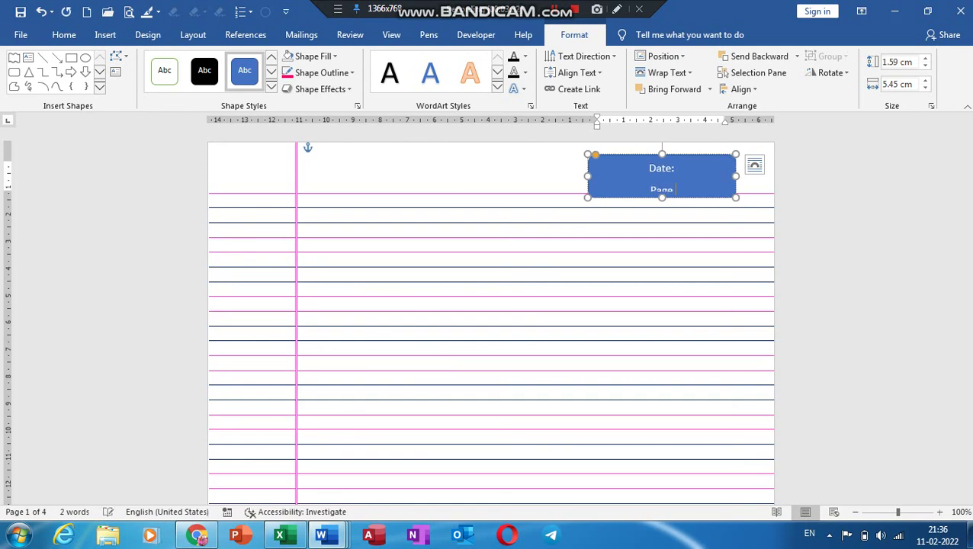
pyautogui.write(' No')
pyautogui.write(':')
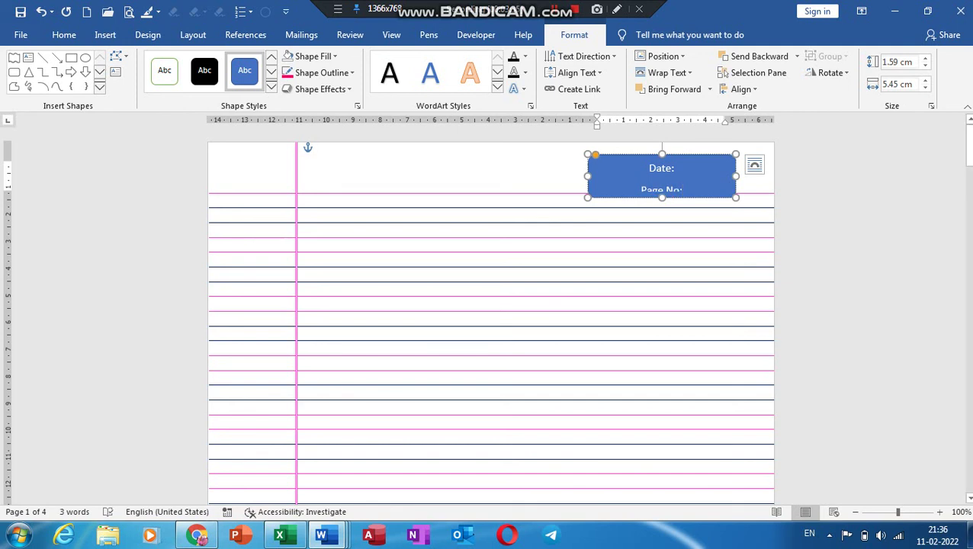
pyautogui.moveTo(648, 169); pyautogui.dragTo(685, 190)
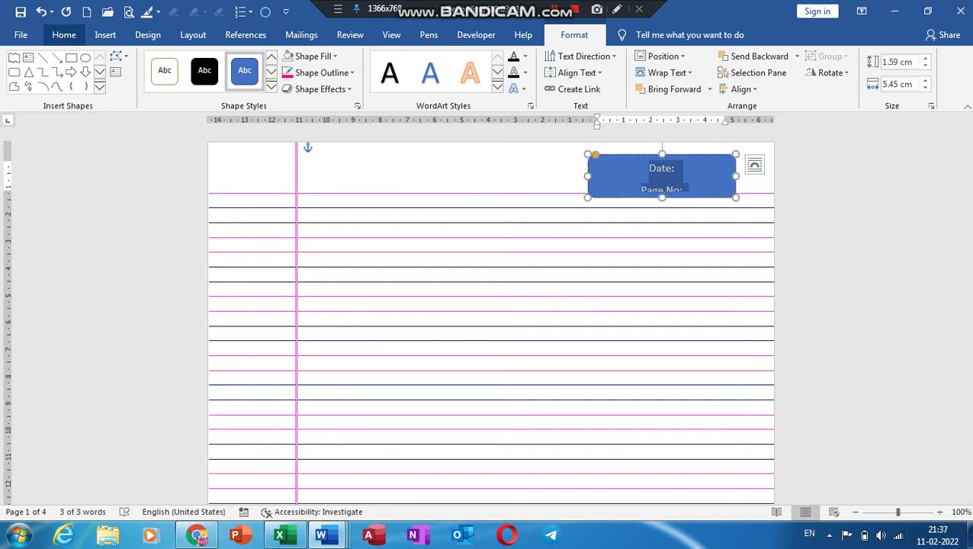
# Step: Colour the Date and Page No labels pink and set the box's fill to No Fill
pyautogui.click(64, 35)
pyautogui.click(301, 84)
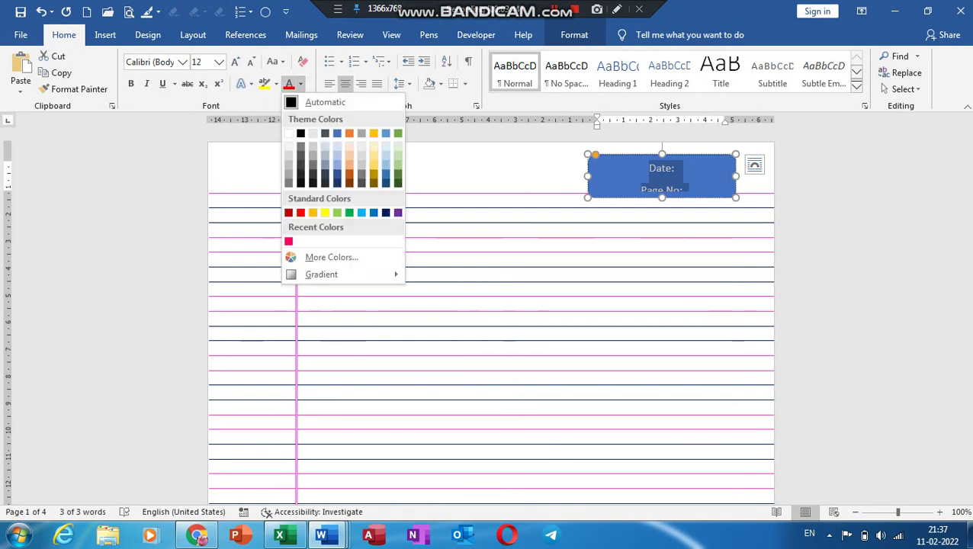
pyautogui.click(288, 242)
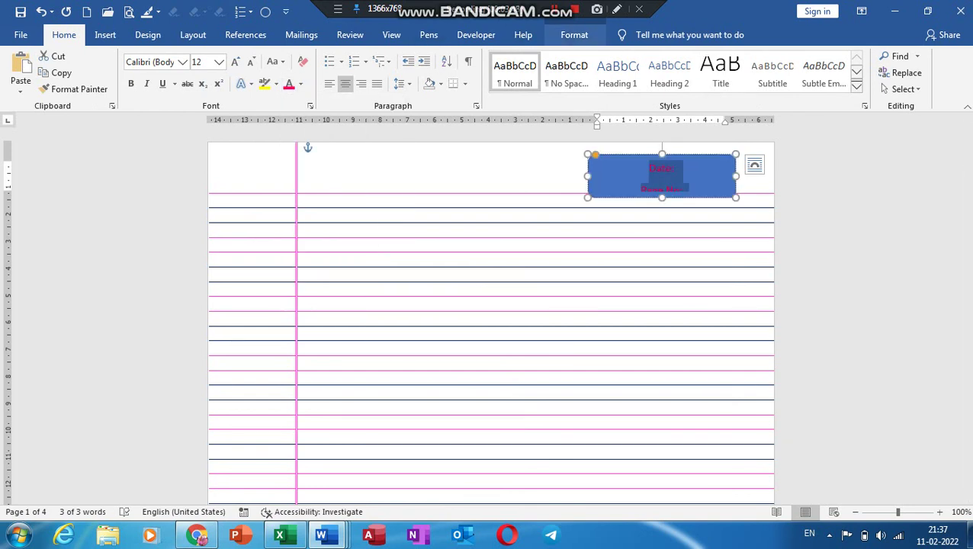
pyautogui.click(574, 35)
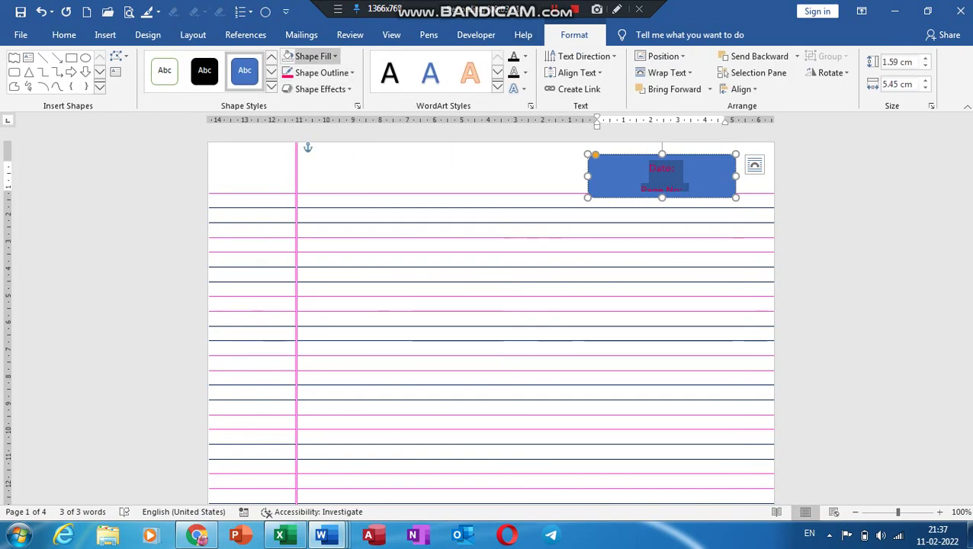
pyautogui.click(334, 56)
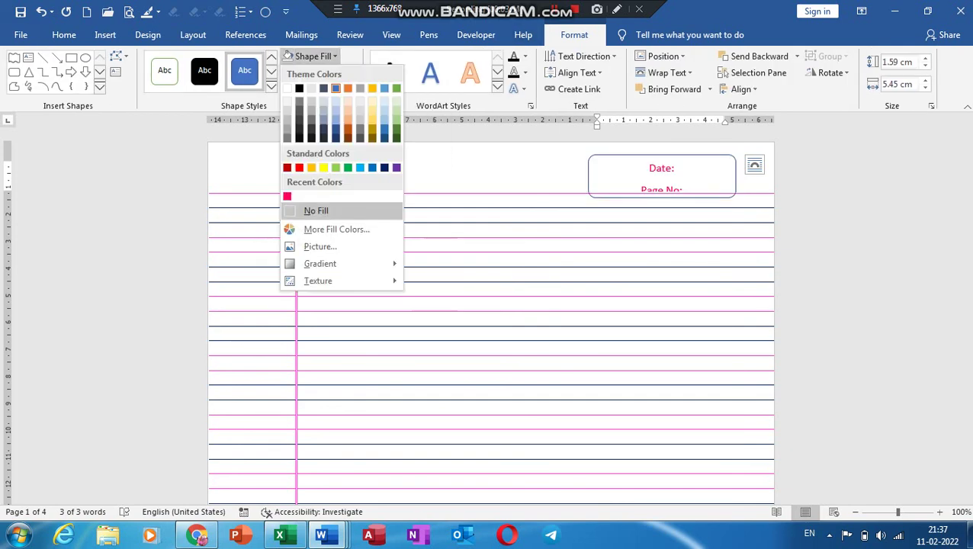
pyautogui.click(316, 211)
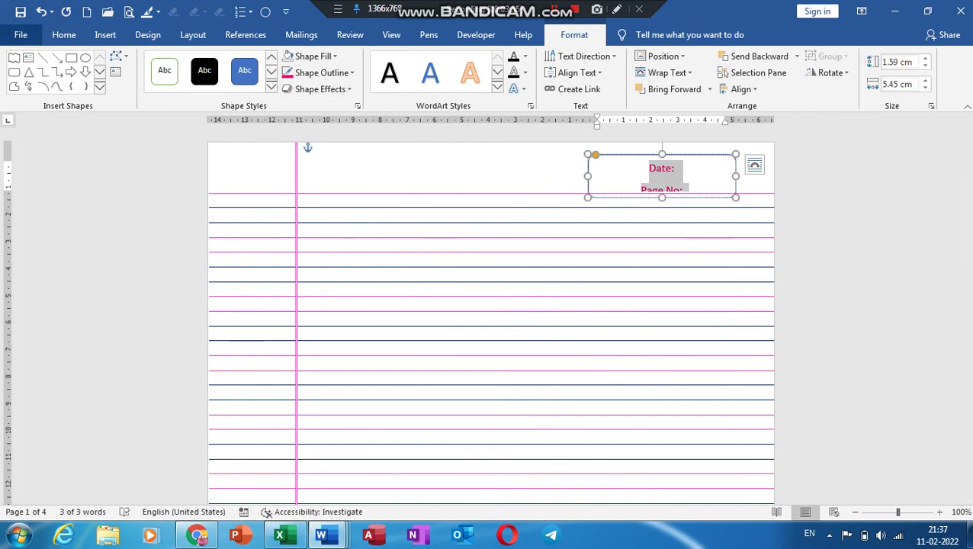
# Step: Left-align the labels and enlarge them to 14 pt
pyautogui.click(64, 35)
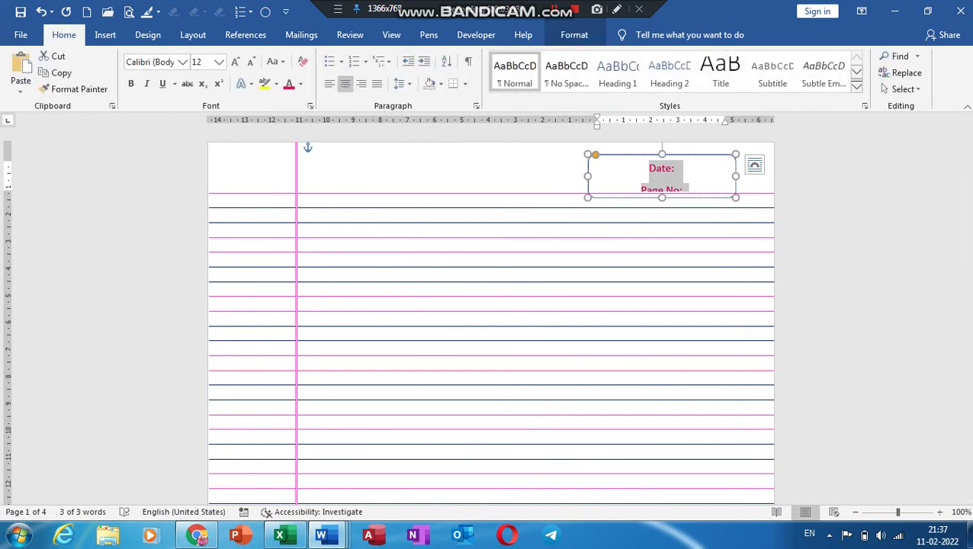
pyautogui.hotkey('ctrl', 'l')
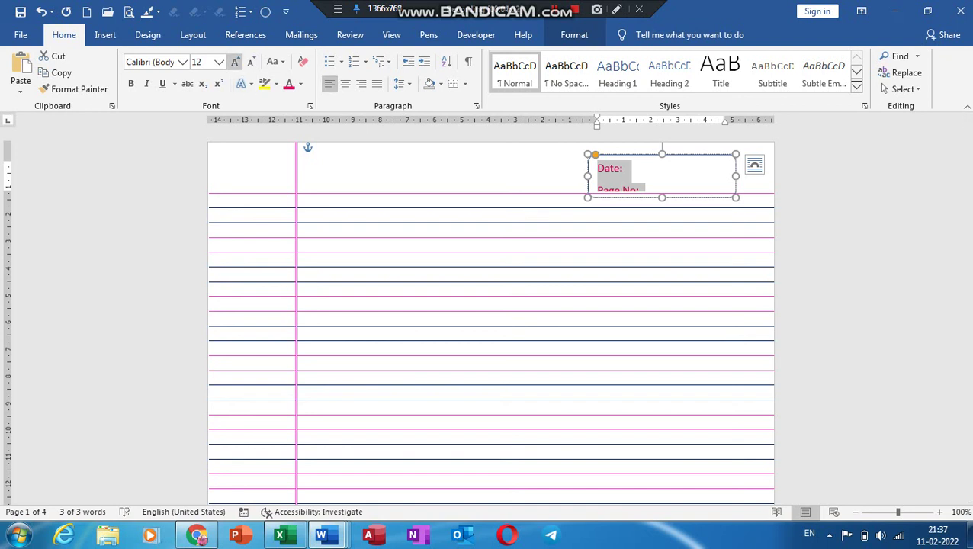
pyautogui.click(235, 62)
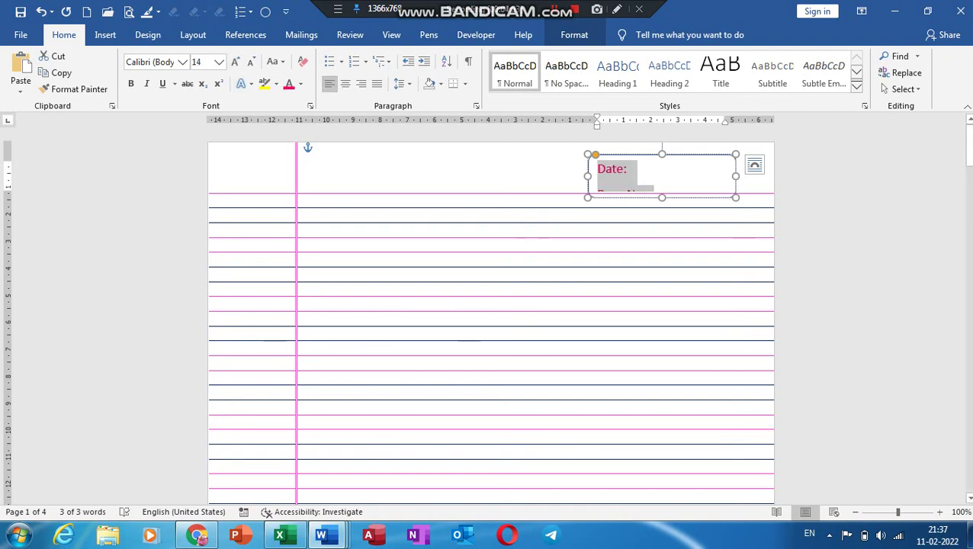
pyautogui.click(304, 174)
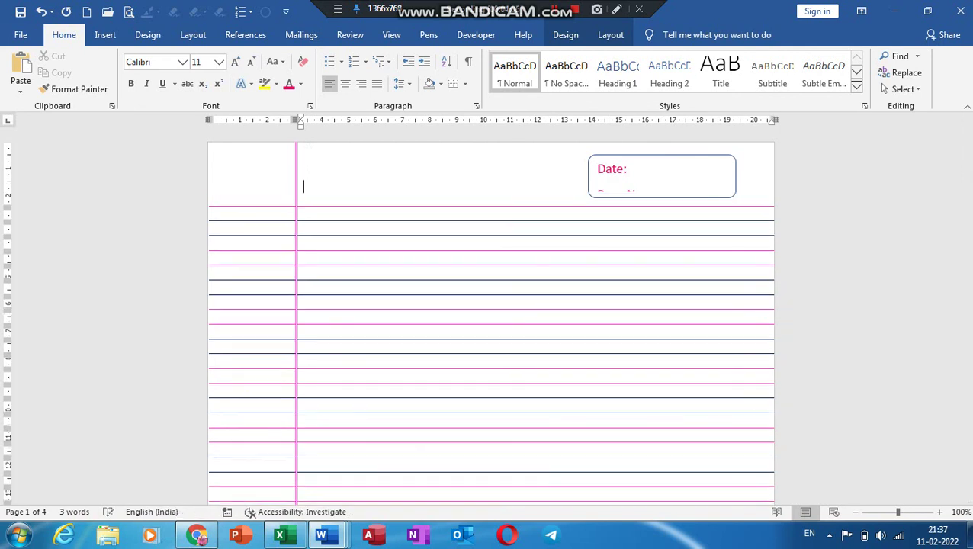
# Step: Stretch the Date/Page No box taller so 'Page No:' shows, and outline it in pink
pyautogui.click(662, 155)
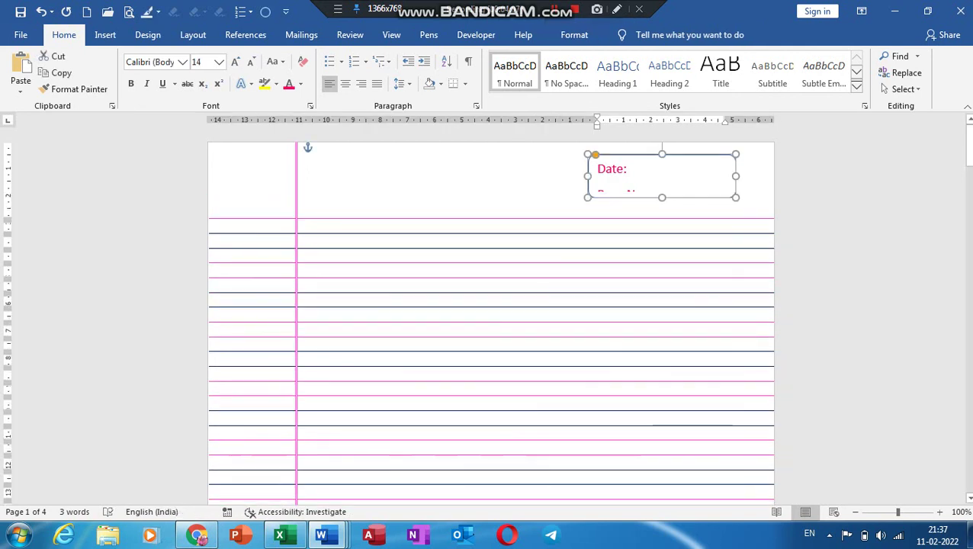
pyautogui.moveTo(662, 198); pyautogui.dragTo(662, 208)
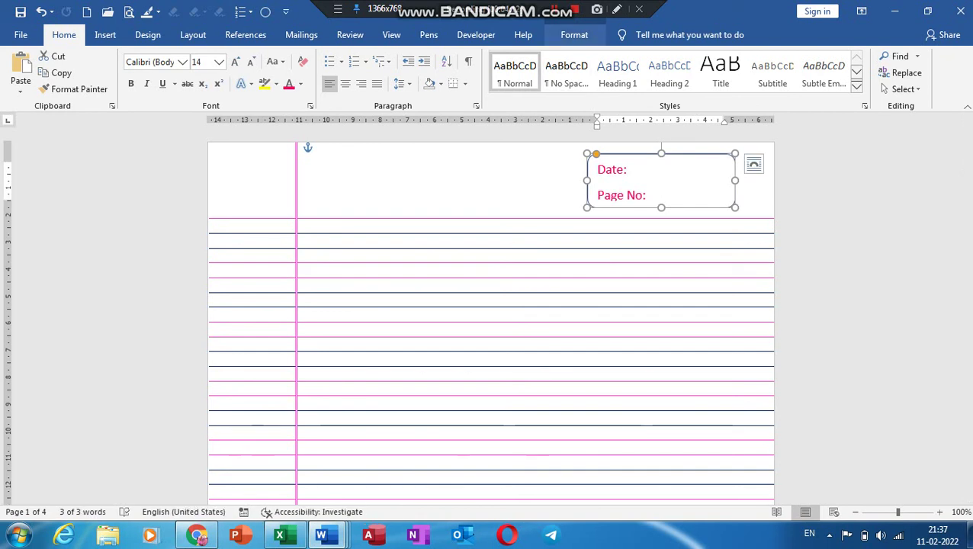
pyautogui.click(575, 34)
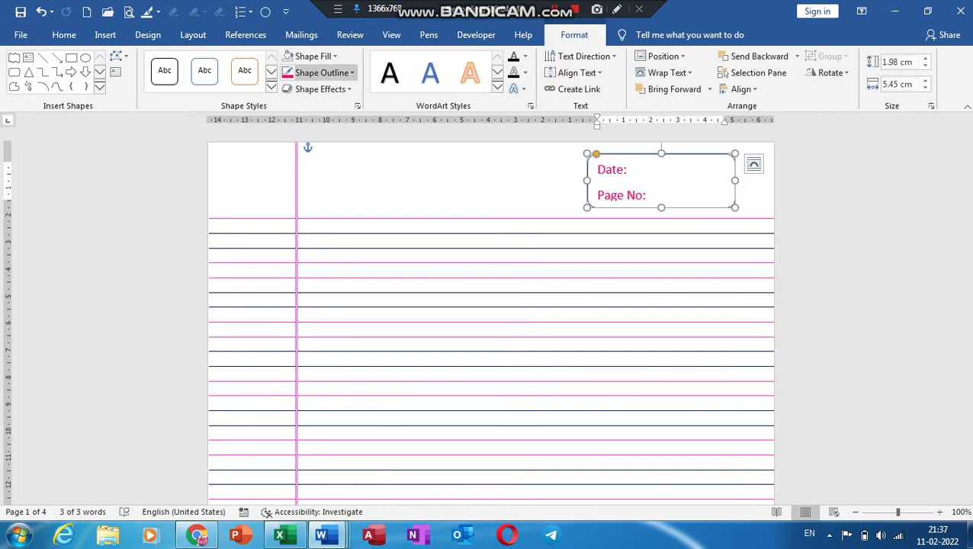
pyautogui.click(322, 73)
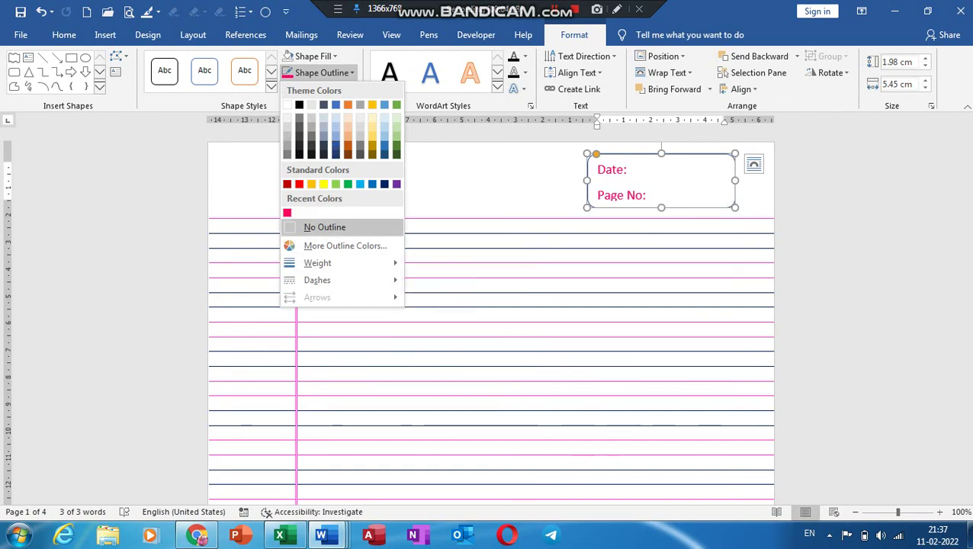
pyautogui.click(287, 213)
pyautogui.click(306, 148)
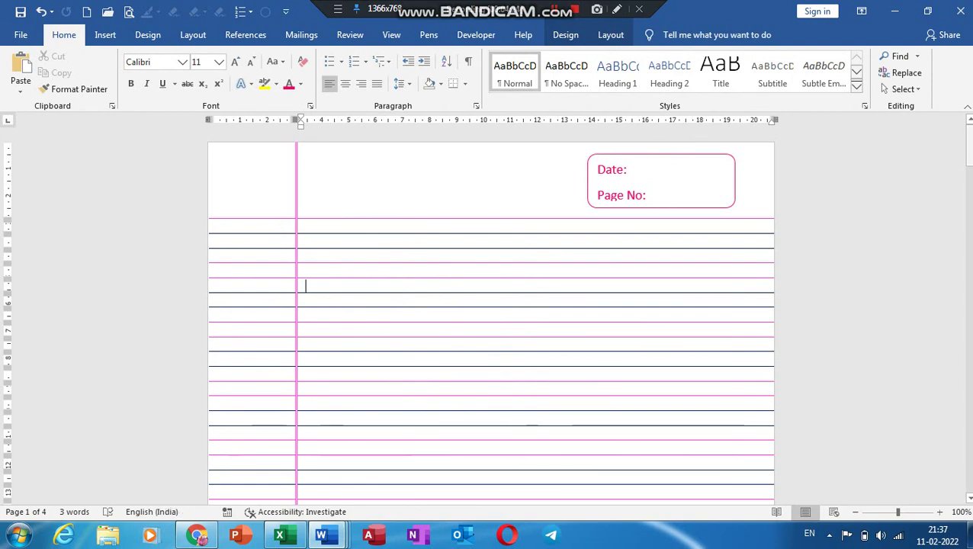
pyautogui.scroll(-10, 491, 312)
pyautogui.scroll(-3, 490, 313)
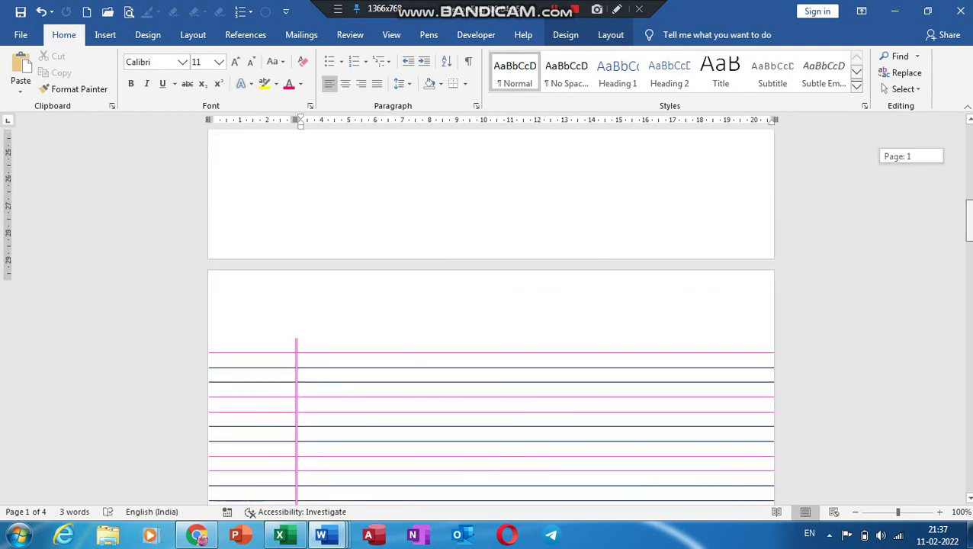
pyautogui.scroll(10, 490, 313)
pyautogui.scroll(5, 490, 313)
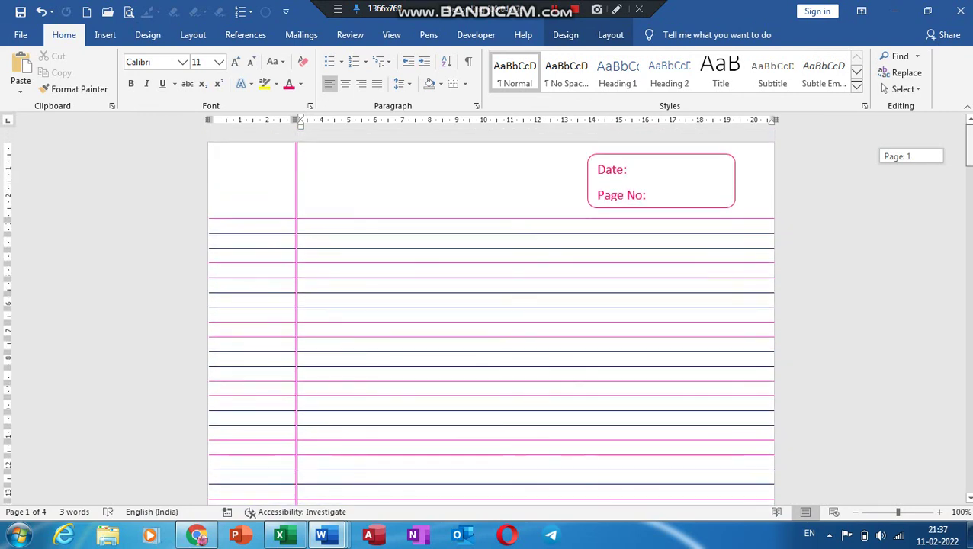
pyautogui.click(305, 300)
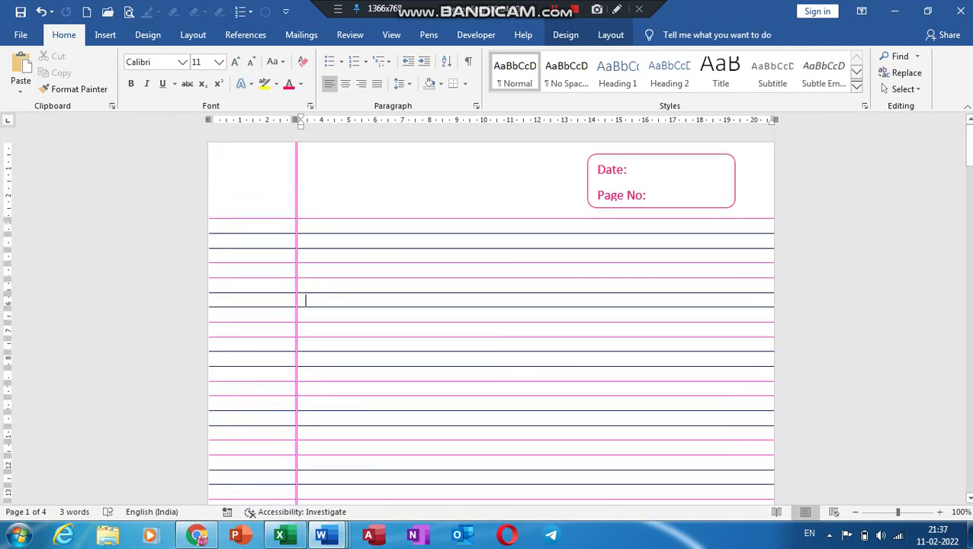